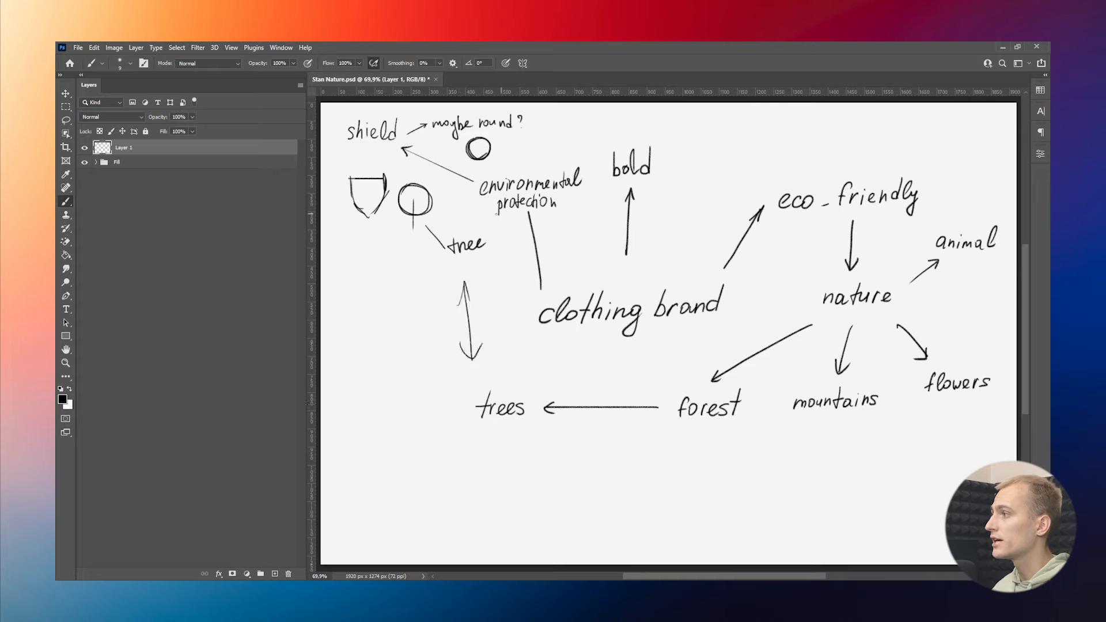
# - Sketch a T-shirt with a small pine tree on its chest beside the word "trees"
pyautogui.moveTo(374, 389); pyautogui.dragTo(378, 393)
pyautogui.moveTo(374, 394); pyautogui.dragTo(378, 398)
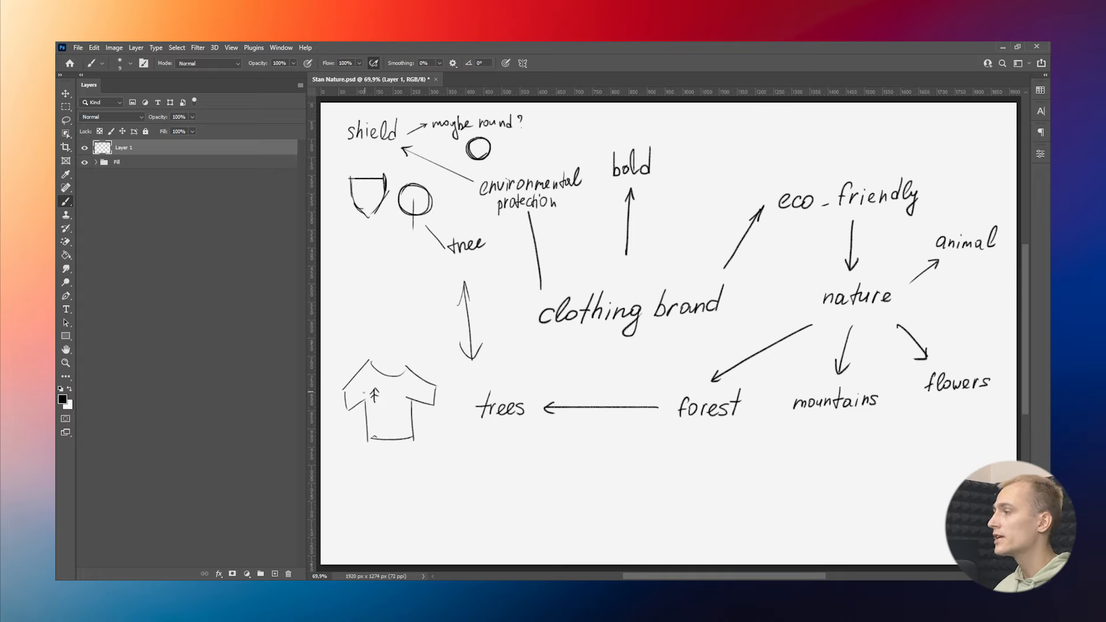
pyautogui.moveTo(369, 360); pyautogui.dragTo(405, 371)
# - Draw two round tree doodles with forked branches below the word "trees"
pyautogui.moveTo(450, 474)
pyautogui.mouseDown()
pyautogui.moveTo(441, 482)
pyautogui.moveTo(474, 494)
pyautogui.mouseUp()
pyautogui.moveTo(460, 486); pyautogui.dragTo(464, 513)
pyautogui.moveTo(453, 486); pyautogui.dragTo(465, 486)
pyautogui.moveTo(514, 468); pyautogui.dragTo(520, 467)
pyautogui.moveTo(518, 483)
pyautogui.mouseDown()
pyautogui.moveTo(519, 511)
pyautogui.moveTo(530, 478)
pyautogui.mouseUp()
# - Highlight the tree inside the round shield and the two round tree doodles with a wide bright green brush
pyautogui.click(130, 64)
pyautogui.click(99, 222)
pyautogui.click(63, 399)
pyautogui.click(207, 445)
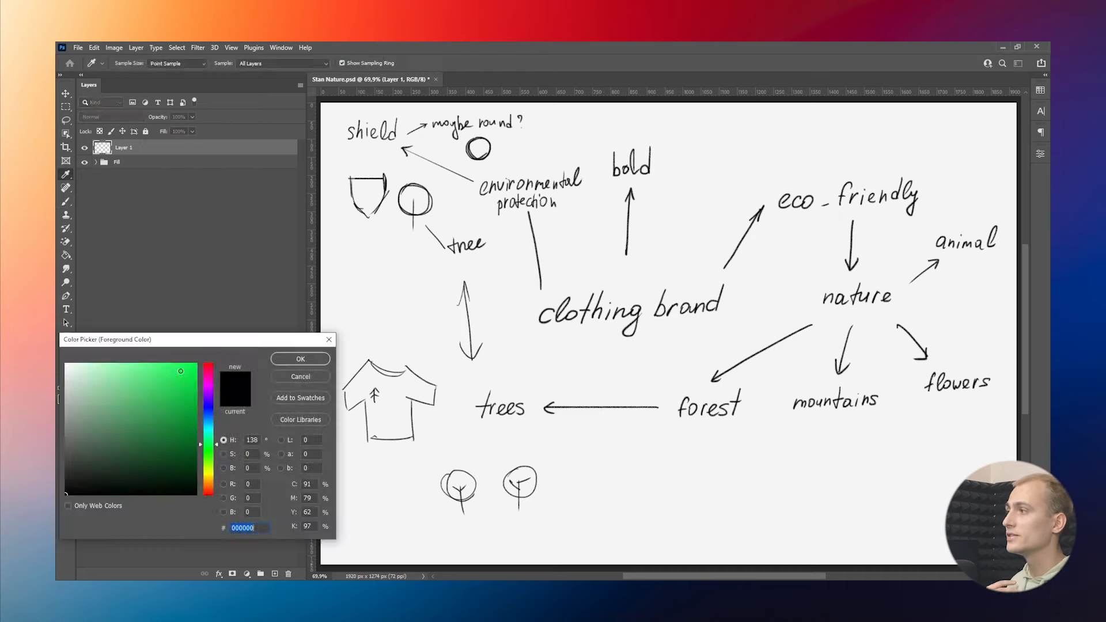
pyautogui.click(175, 377)
pyautogui.click(298, 358)
pyautogui.moveTo(442, 478); pyautogui.dragTo(438, 501)
pyautogui.moveTo(400, 201); pyautogui.dragTo(428, 201)
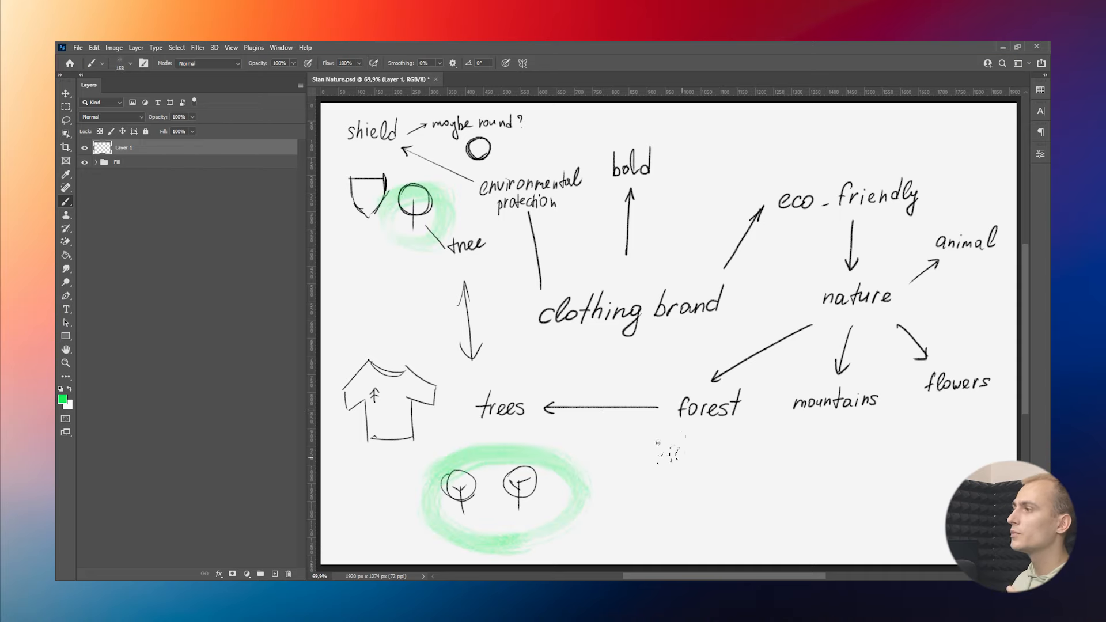
pyautogui.moveTo(596, 505); pyautogui.dragTo(706, 440)
pyautogui.press('v')
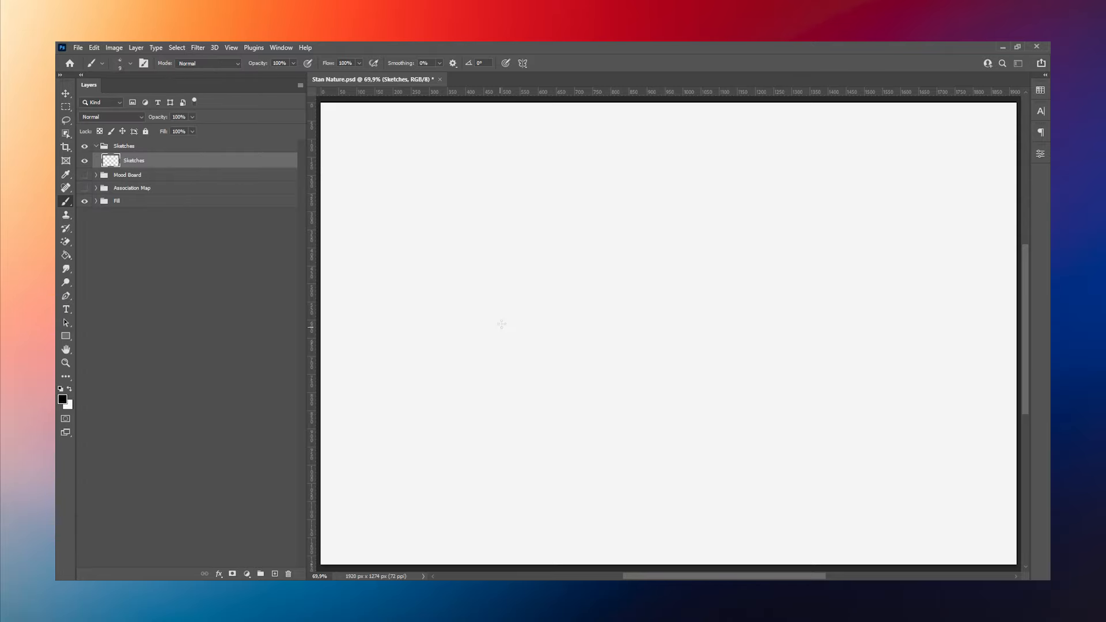
# - Sketch a round-crowned tree with a vertical trunk and one side branch on the blank Sketches layer
pyautogui.moveTo(495, 291); pyautogui.dragTo(503, 361)
pyautogui.moveTo(402, 167); pyautogui.dragTo(403, 246)
pyautogui.moveTo(402, 205); pyautogui.dragTo(432, 199)
# - Sketch a small two-tier fir and a taller leafy fir beside the round tree
pyautogui.moveTo(504, 161); pyautogui.dragTo(504, 232)
pyautogui.moveTo(487, 186)
pyautogui.mouseDown()
pyautogui.moveTo(502, 161)
pyautogui.moveTo(519, 178)
pyautogui.mouseUp()
pyautogui.moveTo(572, 155)
pyautogui.mouseDown()
pyautogui.moveTo(577, 226)
pyautogui.moveTo(596, 181)
pyautogui.mouseUp()
# - Thicken the round tree's trunk and open a gap in its crown by painting with the background colour
pyautogui.moveTo(406, 175); pyautogui.dragTo(406, 230)
pyautogui.moveTo(410, 176); pyautogui.dragTo(406, 237)
pyautogui.keyDown('alt'); pyautogui.click(392, 185); pyautogui.keyUp('alt')
pyautogui.moveTo(393, 197)
pyautogui.mouseDown()
pyautogui.moveTo(393, 212)
pyautogui.moveTo(371, 154)
pyautogui.mouseUp()
pyautogui.moveTo(371, 154)
pyautogui.mouseDown()
pyautogui.moveTo(430, 157)
pyautogui.moveTo(411, 208)
pyautogui.mouseUp()
pyautogui.moveTo(383, 173)
pyautogui.mouseDown()
pyautogui.moveTo(403, 189)
pyautogui.moveTo(406, 236)
pyautogui.mouseUp()
# - Sketch a second round tree with a double trunk and a short inner stroke below the first one
pyautogui.moveTo(408, 297); pyautogui.dragTo(409, 363)
pyautogui.moveTo(404, 325)
pyautogui.mouseDown()
pyautogui.moveTo(414, 267)
pyautogui.moveTo(425, 363)
pyautogui.mouseUp()
pyautogui.moveTo(395, 285); pyautogui.dragTo(398, 327)
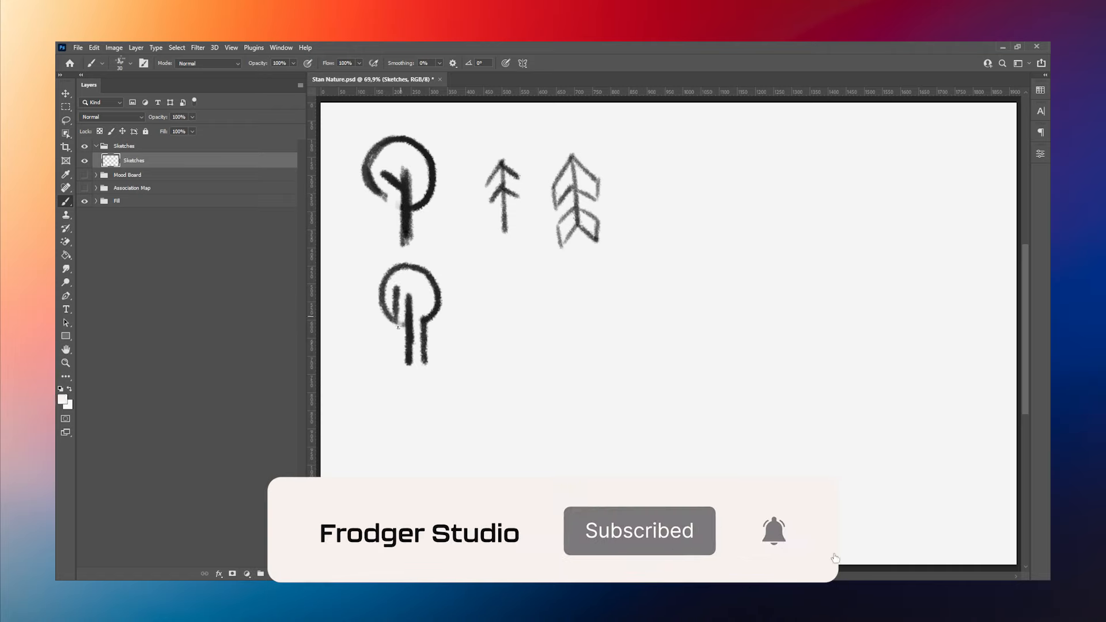
# - Set the foreground colour to black and sketch an open round-crowned tree beside the double-trunk tree
pyautogui.click(62, 399)
pyautogui.click(71, 490)
pyautogui.click(300, 358)
pyautogui.moveTo(540, 301); pyautogui.dragTo(540, 360)
pyautogui.moveTo(536, 329)
pyautogui.mouseDown()
pyautogui.moveTo(561, 271)
pyautogui.moveTo(551, 325)
pyautogui.mouseUp()
pyautogui.moveTo(519, 273); pyautogui.dragTo(516, 283)
# - Draw three progressively shorter ground lines under the new tree and add a matching second tree on them
pyautogui.moveTo(512, 357); pyautogui.dragTo(636, 358)
pyautogui.moveTo(529, 378); pyautogui.dragTo(622, 378)
pyautogui.moveTo(561, 403); pyautogui.dragTo(603, 403)
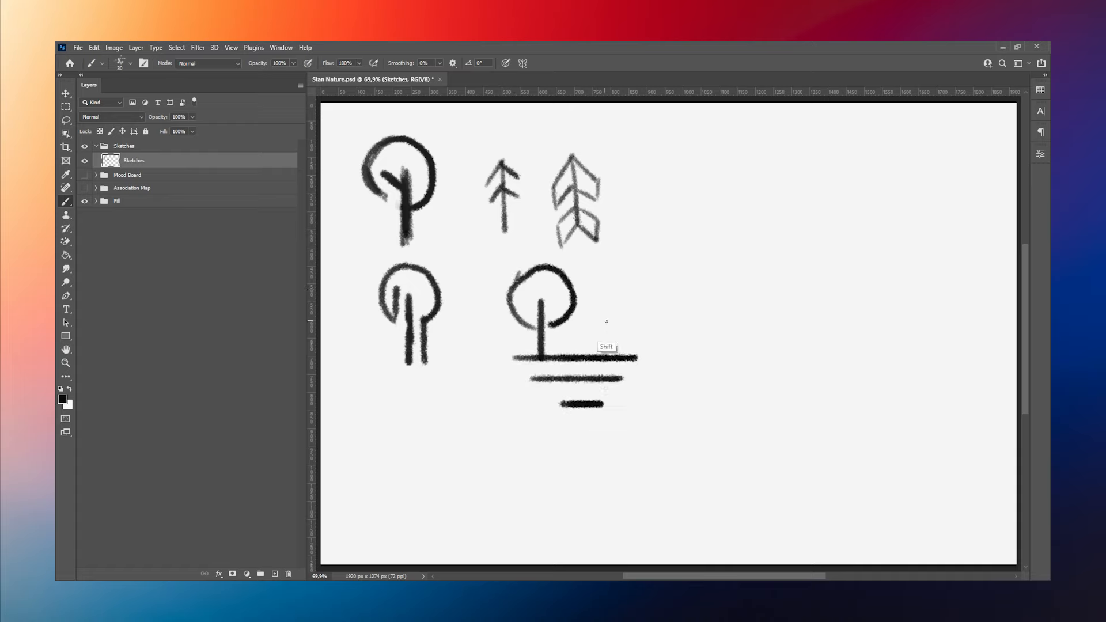
pyautogui.moveTo(606, 358)
pyautogui.mouseDown()
pyautogui.moveTo(606, 298)
pyautogui.moveTo(636, 314)
pyautogui.moveTo(610, 328)
pyautogui.mouseUp()
pyautogui.moveTo(531, 374); pyautogui.dragTo(623, 374)
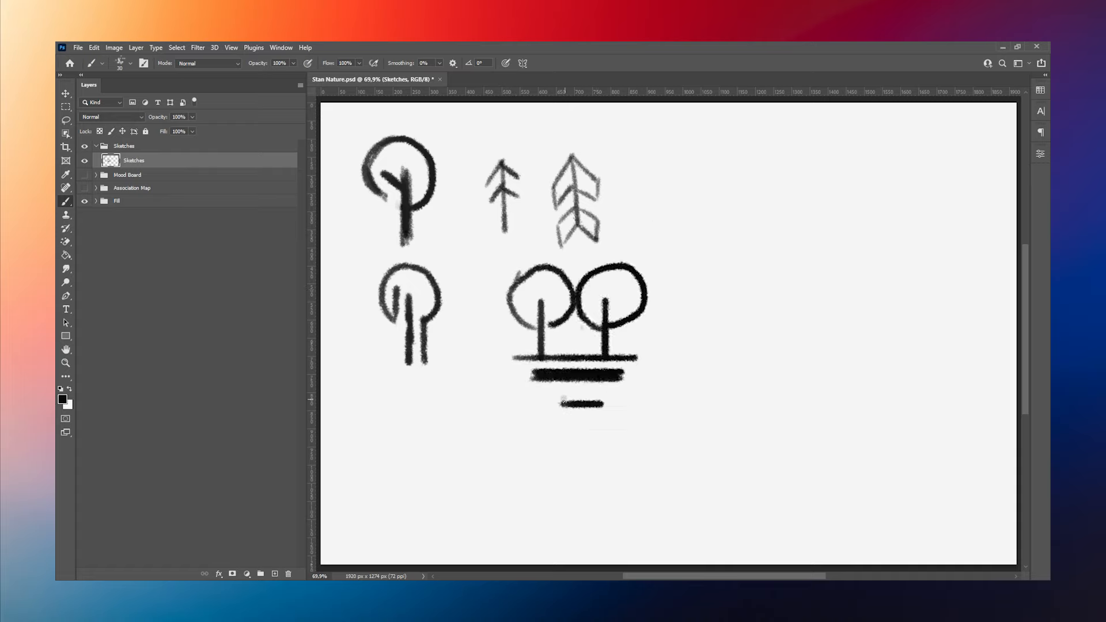
# - Sketch a round tree in a half-round pot and, below it, a tree with a curved anchor-like base
pyautogui.moveTo(739, 170)
pyautogui.mouseDown()
pyautogui.moveTo(730, 242)
pyautogui.moveTo(751, 242)
pyautogui.moveTo(742, 269)
pyautogui.mouseUp()
pyautogui.moveTo(737, 206); pyautogui.dragTo(747, 204)
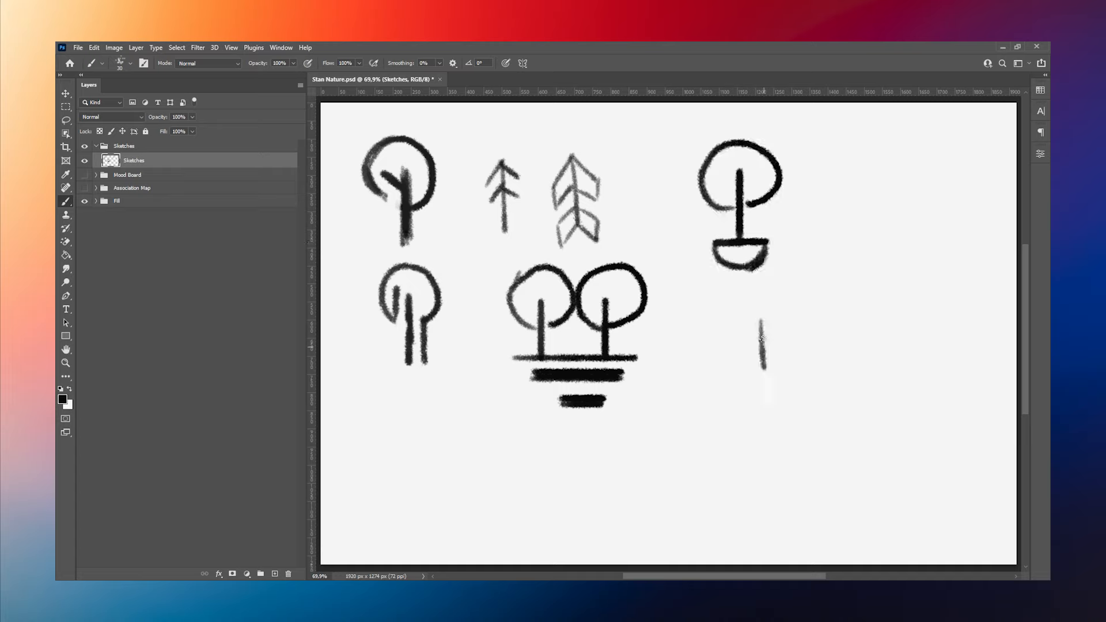
pyautogui.moveTo(762, 340)
pyautogui.mouseDown()
pyautogui.moveTo(799, 376)
pyautogui.moveTo(734, 390)
pyautogui.moveTo(786, 321)
pyautogui.mouseUp()
pyautogui.moveTo(760, 308)
pyautogui.mouseDown()
pyautogui.moveTo(764, 348)
pyautogui.moveTo(769, 291)
pyautogui.mouseUp()
# - Sketch a bold round tree with a thick trunk and pairs of diagonal strokes on both sides of its base
pyautogui.moveTo(457, 406); pyautogui.dragTo(458, 493)
pyautogui.moveTo(425, 442)
pyautogui.mouseDown()
pyautogui.moveTo(479, 435)
pyautogui.moveTo(500, 406)
pyautogui.moveTo(468, 374)
pyautogui.moveTo(476, 441)
pyautogui.mouseUp()
pyautogui.hotkey('ctrl', 'z')
pyautogui.moveTo(461, 410); pyautogui.dragTo(464, 486)
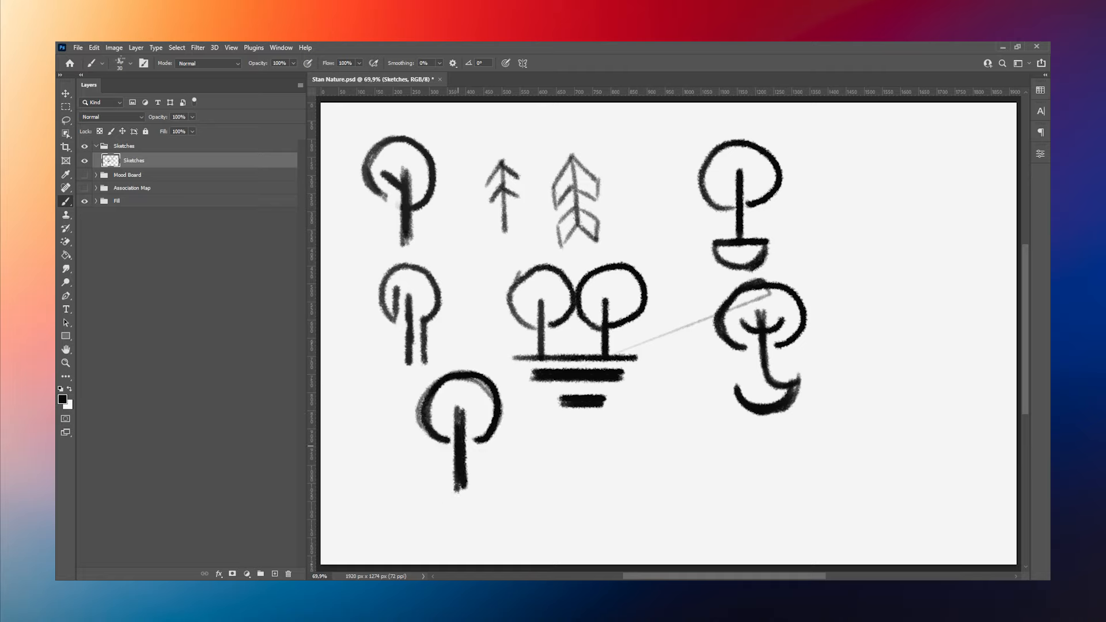
pyautogui.moveTo(416, 441); pyautogui.dragTo(455, 482)
pyautogui.moveTo(402, 465); pyautogui.dragTo(436, 488)
pyautogui.moveTo(506, 442)
pyautogui.mouseDown()
pyautogui.moveTo(473, 475)
pyautogui.moveTo(485, 494)
pyautogui.mouseUp()
# - Scale the whole set of sketches down into the canvas's upper corner and add a new layer
pyautogui.hotkey('ctrl', 't')
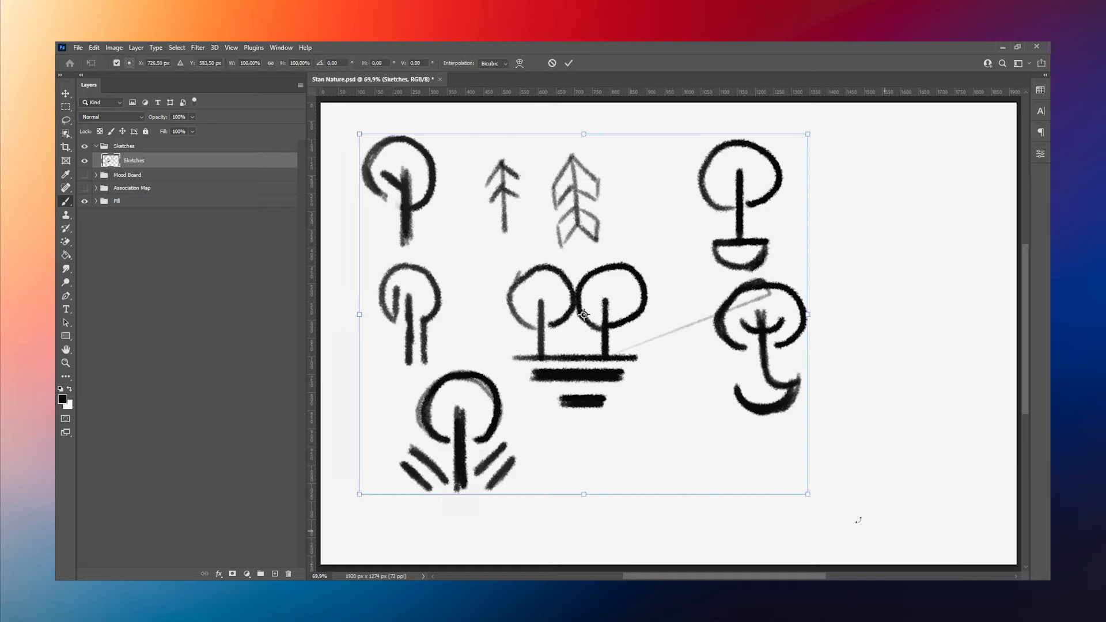
pyautogui.moveTo(806, 492); pyautogui.dragTo(556, 312)
pyautogui.press('Return')
pyautogui.click(275, 574)
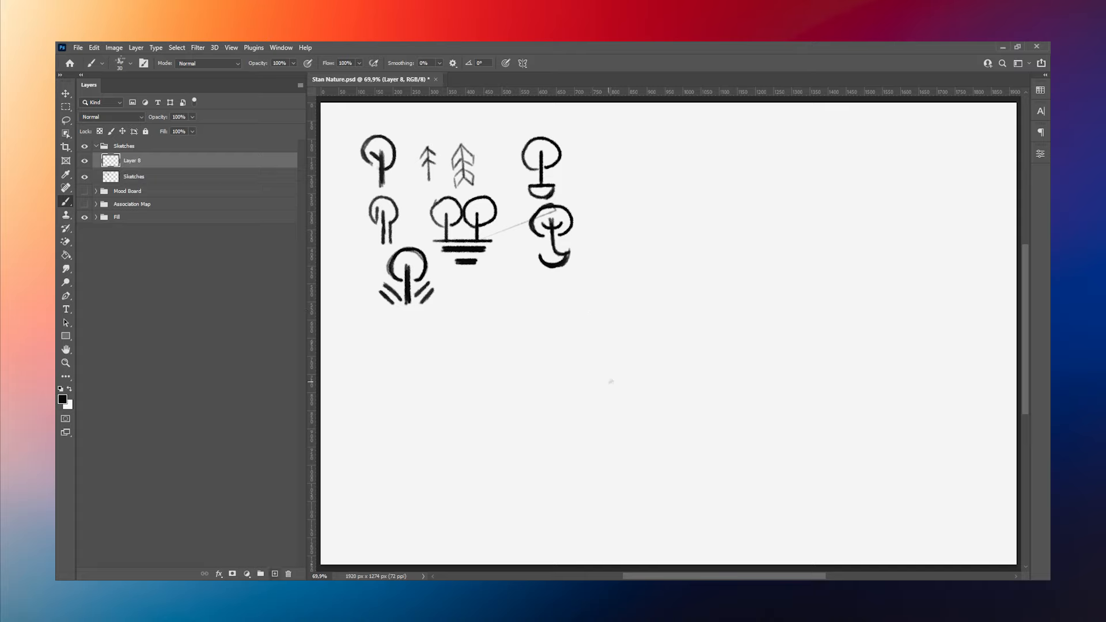
# - Sketch a round tree with an arrow-shaped base and another with side branches and two upward-curving roots
pyautogui.moveTo(555, 360); pyautogui.dragTo(554, 419)
pyautogui.moveTo(571, 341)
pyautogui.mouseDown()
pyautogui.moveTo(547, 389)
pyautogui.moveTo(566, 383)
pyautogui.mouseUp()
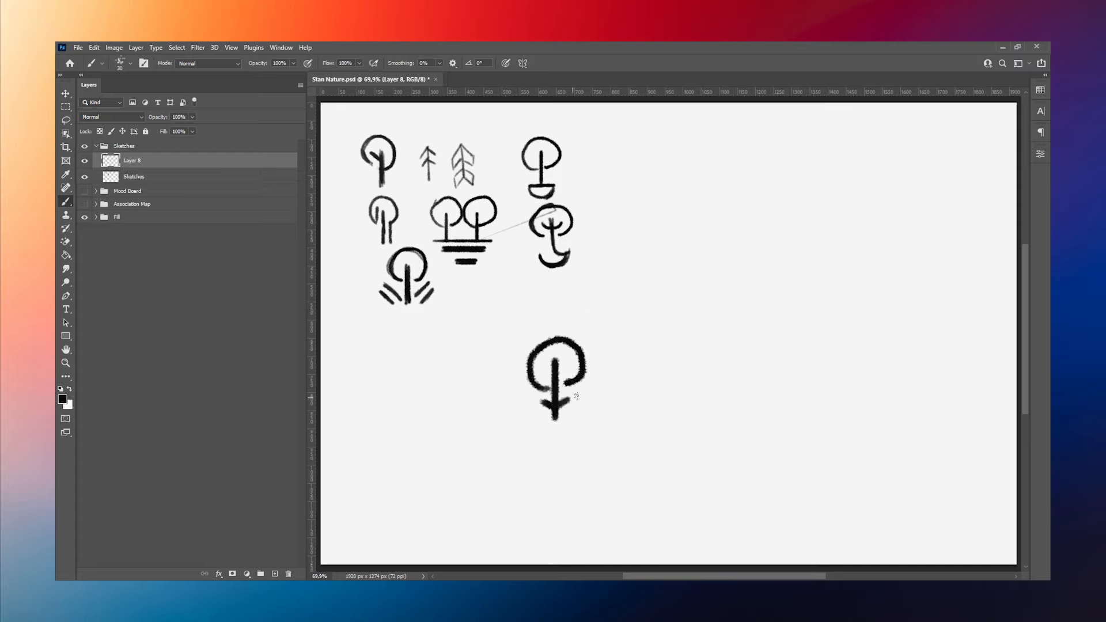
pyautogui.moveTo(456, 362)
pyautogui.mouseDown()
pyautogui.moveTo(439, 446)
pyautogui.moveTo(487, 432)
pyautogui.mouseUp()
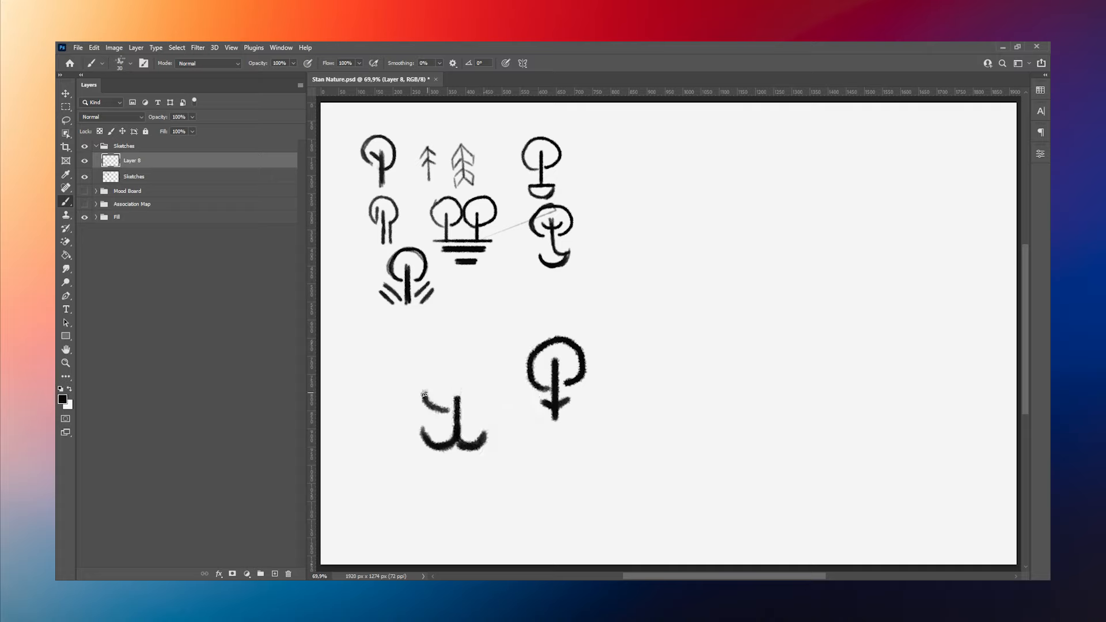
pyautogui.moveTo(424, 395)
pyautogui.mouseDown()
pyautogui.moveTo(474, 357)
pyautogui.moveTo(473, 406)
pyautogui.mouseUp()
pyautogui.moveTo(485, 366)
pyautogui.mouseDown()
pyautogui.moveTo(483, 400)
pyautogui.moveTo(447, 409)
pyautogui.mouseUp()
pyautogui.moveTo(456, 385); pyautogui.dragTo(456, 396)
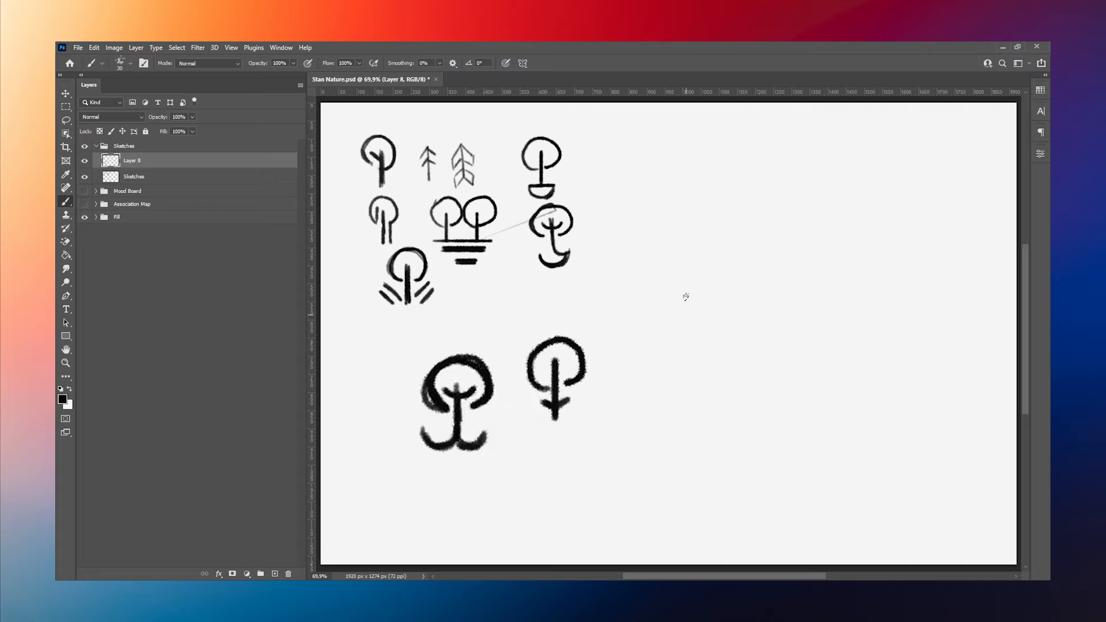
# - Begin a ground pattern with nested angled lines that bend into horizontal ends on its right half
pyautogui.moveTo(670, 334); pyautogui.dragTo(696, 289)
pyautogui.moveTo(693, 286); pyautogui.dragTo(734, 286)
pyautogui.moveTo(685, 337); pyautogui.dragTo(703, 300)
pyautogui.moveTo(704, 299); pyautogui.dragTo(735, 299)
pyautogui.moveTo(702, 337); pyautogui.dragTo(716, 312)
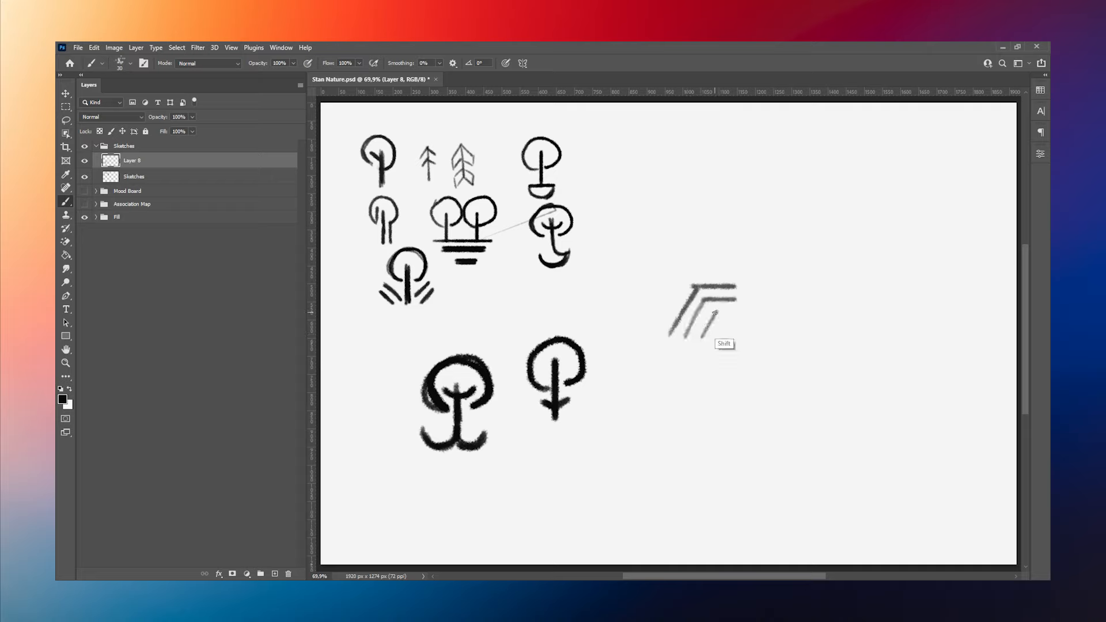
# - Add the mirrored angled lines on the left half of the ground pattern and draw a vertical trunk above
pyautogui.moveTo(630, 286); pyautogui.dragTo(656, 286)
pyautogui.moveTo(656, 291); pyautogui.dragTo(671, 317)
pyautogui.moveTo(631, 287); pyautogui.dragTo(735, 286)
pyautogui.moveTo(632, 299)
pyautogui.mouseDown()
pyautogui.moveTo(736, 299)
pyautogui.moveTo(658, 312)
pyautogui.mouseUp()
pyautogui.moveTo(712, 311)
pyautogui.mouseDown()
pyautogui.moveTo(737, 311)
pyautogui.moveTo(668, 335)
pyautogui.mouseUp()
pyautogui.moveTo(705, 300)
pyautogui.mouseDown()
pyautogui.moveTo(688, 335)
pyautogui.moveTo(682, 233)
pyautogui.mouseUp()
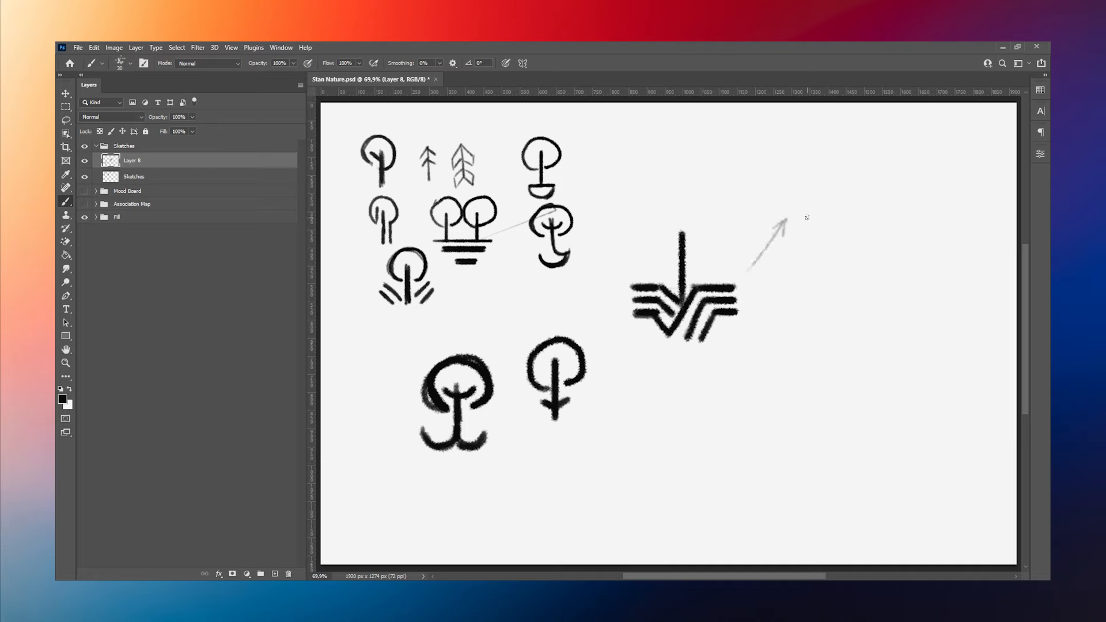
# - Annotate the angled-ground sketch with "rounded" and a curved corner sample, and draw the tree's open round crown
pyautogui.moveTo(854, 210); pyautogui.dragTo(891, 185)
pyautogui.moveTo(834, 265); pyautogui.dragTo(873, 233)
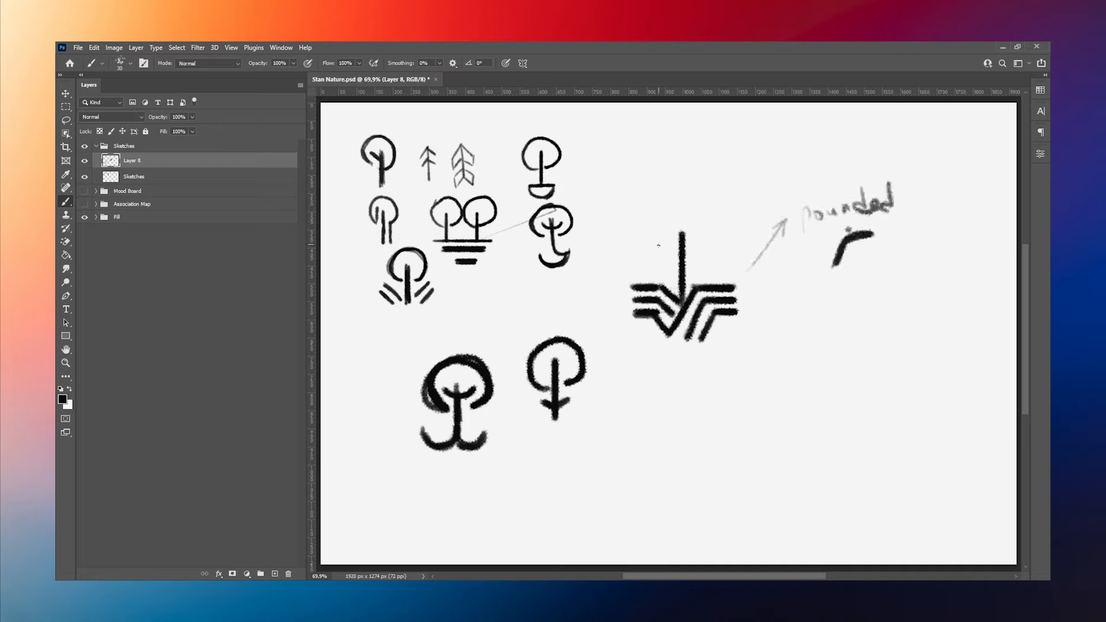
pyautogui.moveTo(668, 254); pyautogui.dragTo(701, 249)
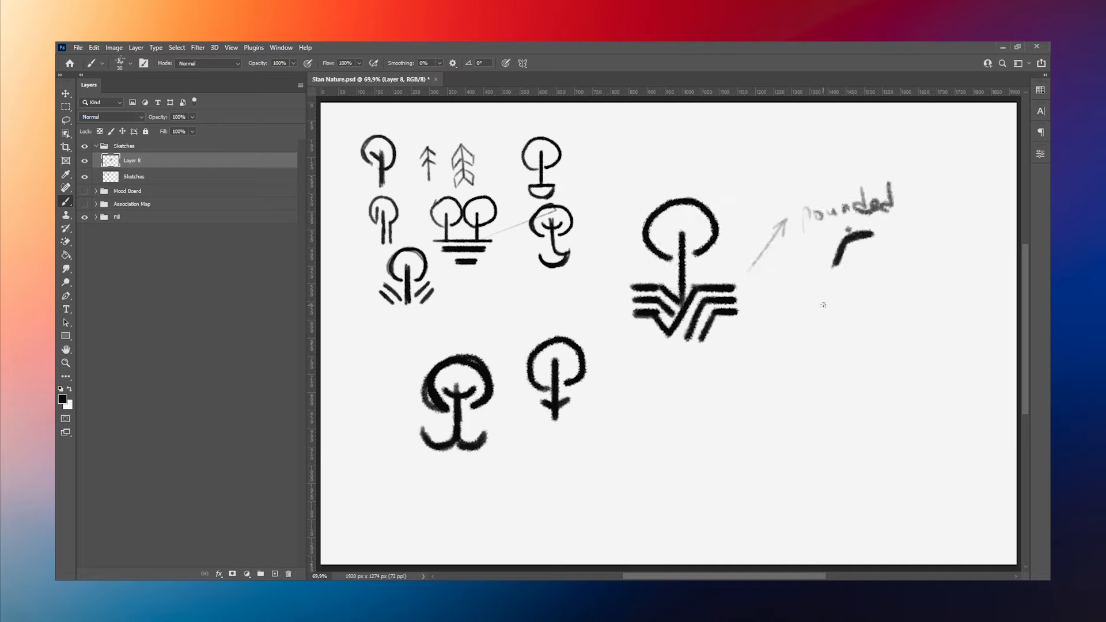
# - Sketch a round tree below the "rounded" note with three curved ground lines right of its trunk
pyautogui.moveTo(829, 300); pyautogui.dragTo(818, 420)
pyautogui.moveTo(835, 371)
pyautogui.mouseDown()
pyautogui.moveTo(831, 296)
pyautogui.moveTo(834, 372)
pyautogui.mouseUp()
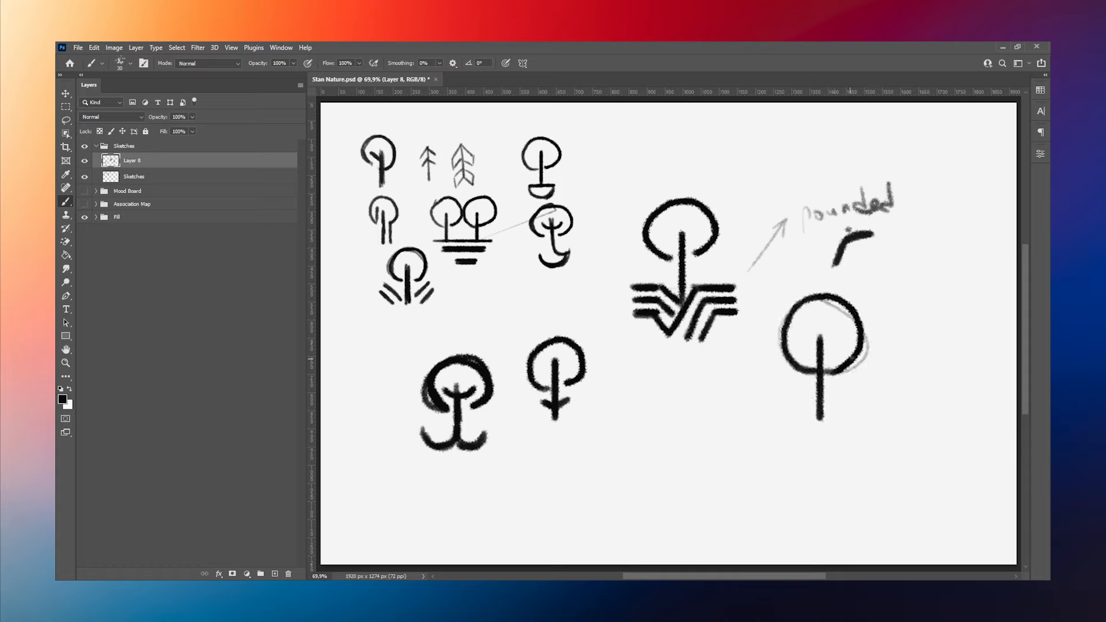
pyautogui.moveTo(821, 418); pyautogui.dragTo(882, 374)
pyautogui.moveTo(842, 421); pyautogui.dragTo(878, 390)
pyautogui.moveTo(861, 425); pyautogui.dragTo(884, 403)
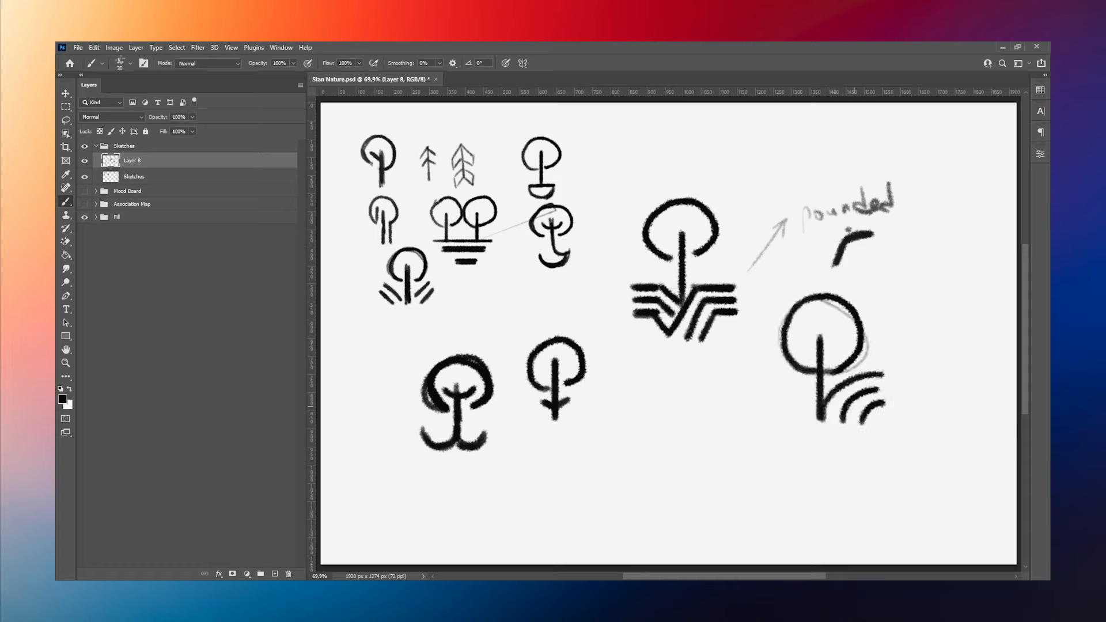
# - Draw curved ground lines left of the trunk on the rounded tree sketch
pyautogui.moveTo(772, 381)
pyautogui.mouseDown()
pyautogui.moveTo(819, 401)
pyautogui.moveTo(818, 416)
pyautogui.mouseUp()
pyautogui.moveTo(777, 413); pyautogui.dragTo(820, 431)
pyautogui.hotkey('ctrl', 'z')
# - Scale down the second set of sketches and move it up beside the first set
pyautogui.hotkey('ctrl', 't')
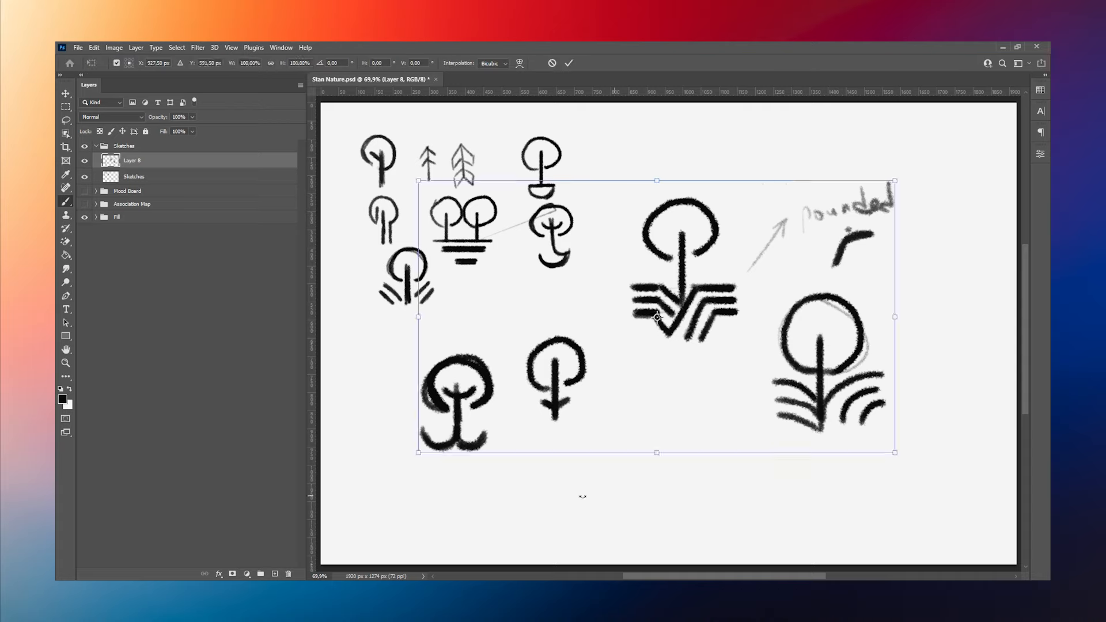
pyautogui.moveTo(656, 452); pyautogui.dragTo(657, 319)
pyautogui.moveTo(632, 289)
pyautogui.mouseDown()
pyautogui.moveTo(689, 235)
pyautogui.moveTo(699, 241)
pyautogui.mouseUp()
pyautogui.press('Return')
# - Paint a thick vertical trunk on a new layer and make a circular selection around its upper part
pyautogui.hotkey('ctrl', 'shift', 'alt', 'n')
pyautogui.moveTo(544, 364)
pyautogui.mouseDown()
pyautogui.moveTo(545, 466)
pyautogui.moveTo(543, 367)
pyautogui.mouseUp()
pyautogui.moveTo(73, 109); pyautogui.dragTo(109, 128)
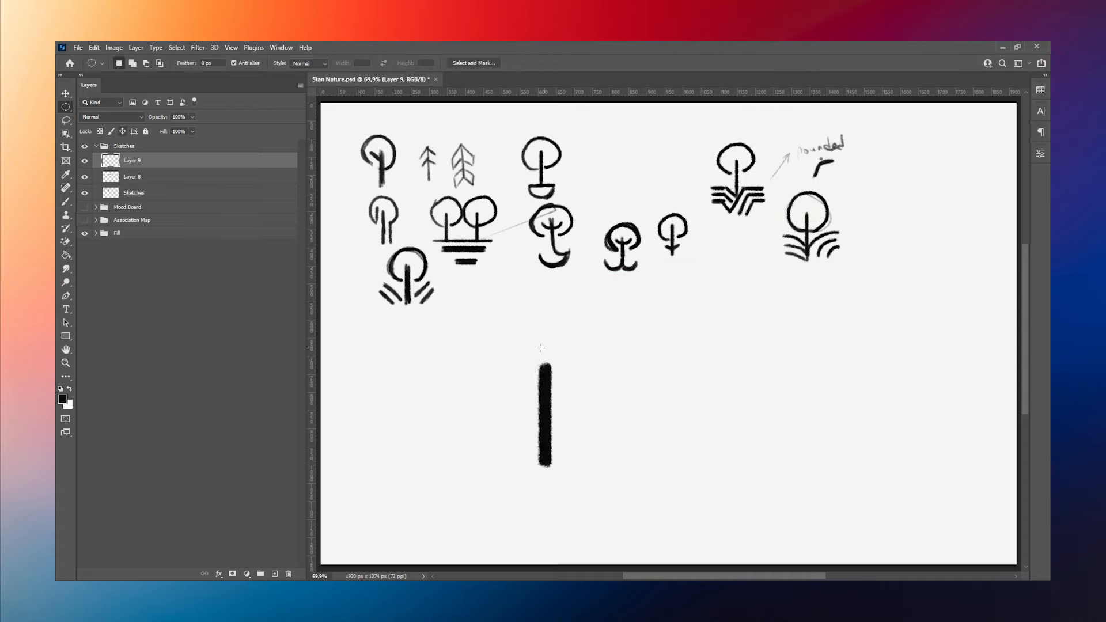
pyautogui.moveTo(518, 347); pyautogui.dragTo(618, 448)
# - Try outlining the circular selection with a 20 px stroke on the trunk's layer
pyautogui.rightClick(583, 403)
pyautogui.click(621, 346)
pyautogui.write('20')
pyautogui.press('Return')
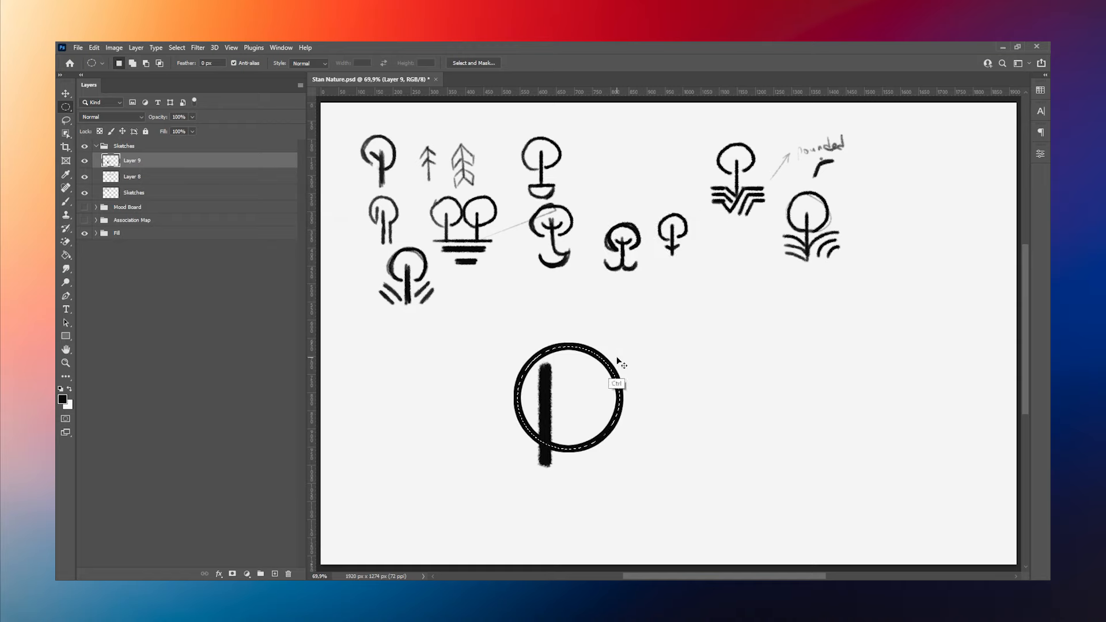
pyautogui.hotkey('ctrl', 'z')
# - Try a 40 px stroke around the circular selection and resize the resulting ring together with the trunk
pyautogui.rightClick(592, 396)
pyautogui.click(619, 334)
pyautogui.write('40')
pyautogui.press('Return')
pyautogui.hotkey('ctrl', 'd')
pyautogui.hotkey('ctrl', 't')
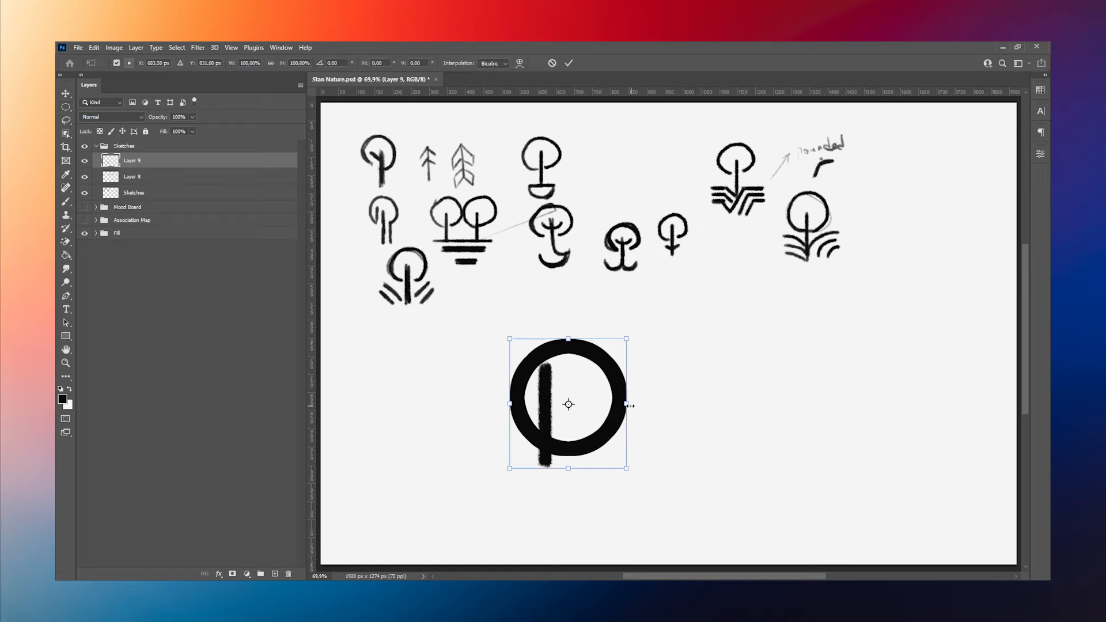
pyautogui.moveTo(628, 404); pyautogui.dragTo(616, 425)
pyautogui.click(568, 63)
pyautogui.press('z')
pyautogui.hotkey('ctrl', 'z')
pyautogui.hotkey('ctrl', 'z')
# - Stroke the circular selection at 40 px on a separate new layer and clear the selection
pyautogui.click(275, 574)
pyautogui.rightClick(583, 375)
pyautogui.click(603, 392)
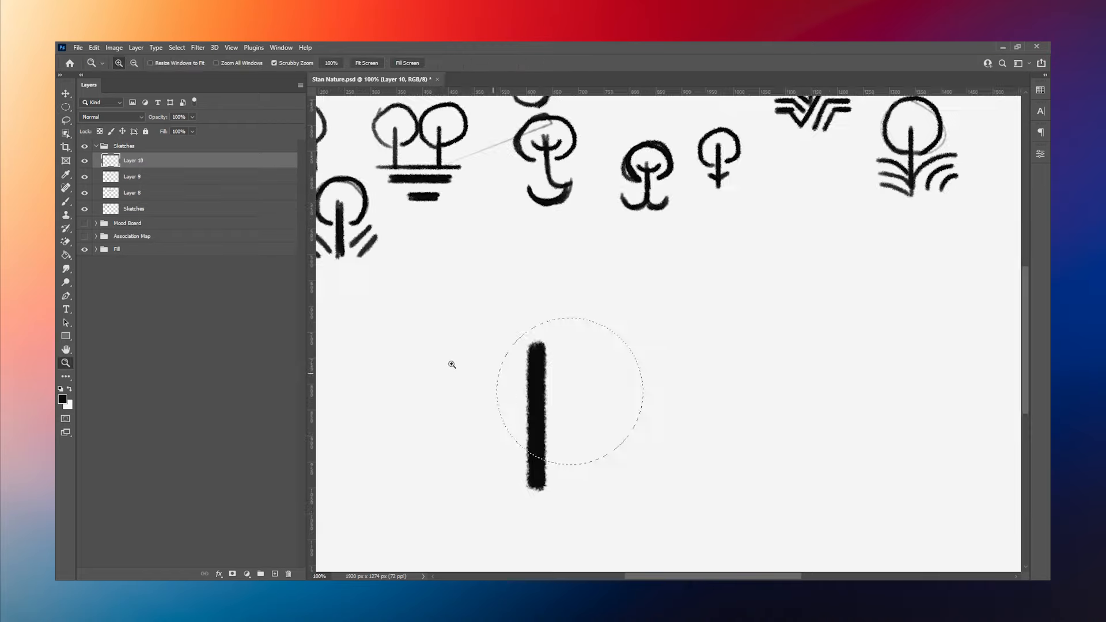
pyautogui.press('m')
pyautogui.rightClick(592, 393)
pyautogui.click(621, 331)
pyautogui.press('Return')
pyautogui.press('v')
pyautogui.click(671, 304)
pyautogui.press('m')
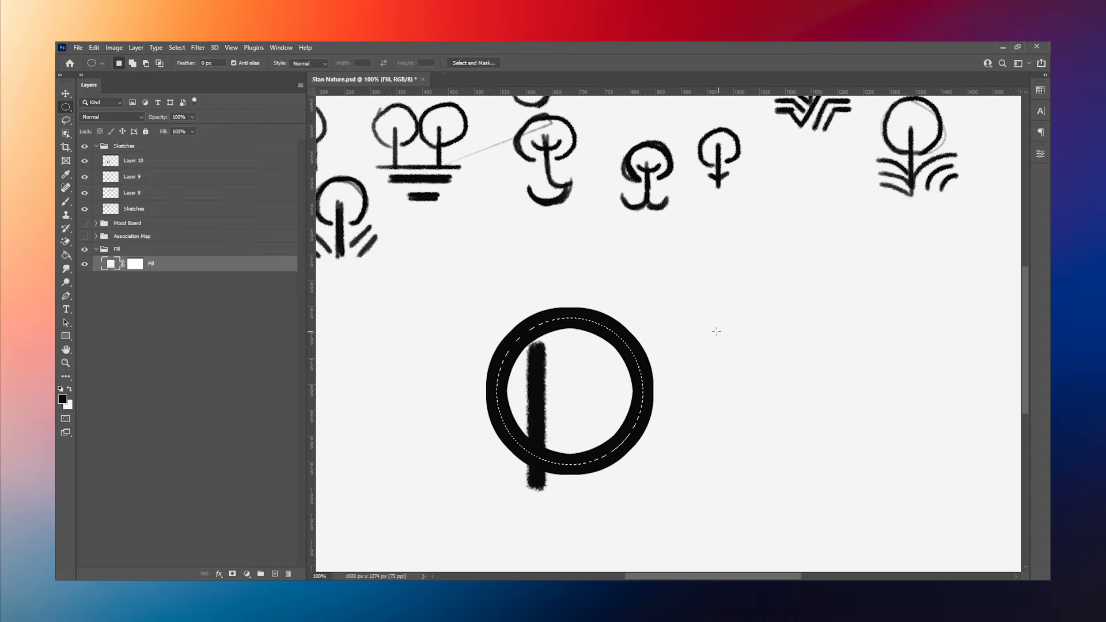
pyautogui.click(718, 330)
# - Scale the ring down and centre it over the upper part of the trunk
pyautogui.hotkey('ctrl', 't')
pyautogui.click(543, 244)
pyautogui.press('v')
pyautogui.click(544, 327)
pyautogui.hotkey('ctrl', 't')
pyautogui.moveTo(654, 390); pyautogui.dragTo(606, 390)
pyautogui.moveTo(569, 435); pyautogui.dragTo(560, 396)
pyautogui.click(568, 63)
# - Shorten the trunk from its lower end on its own layer
pyautogui.click(175, 178)
pyautogui.hotkey('ctrl', 't')
pyautogui.moveTo(536, 493); pyautogui.dragTo(535, 459)
pyautogui.press('Return')
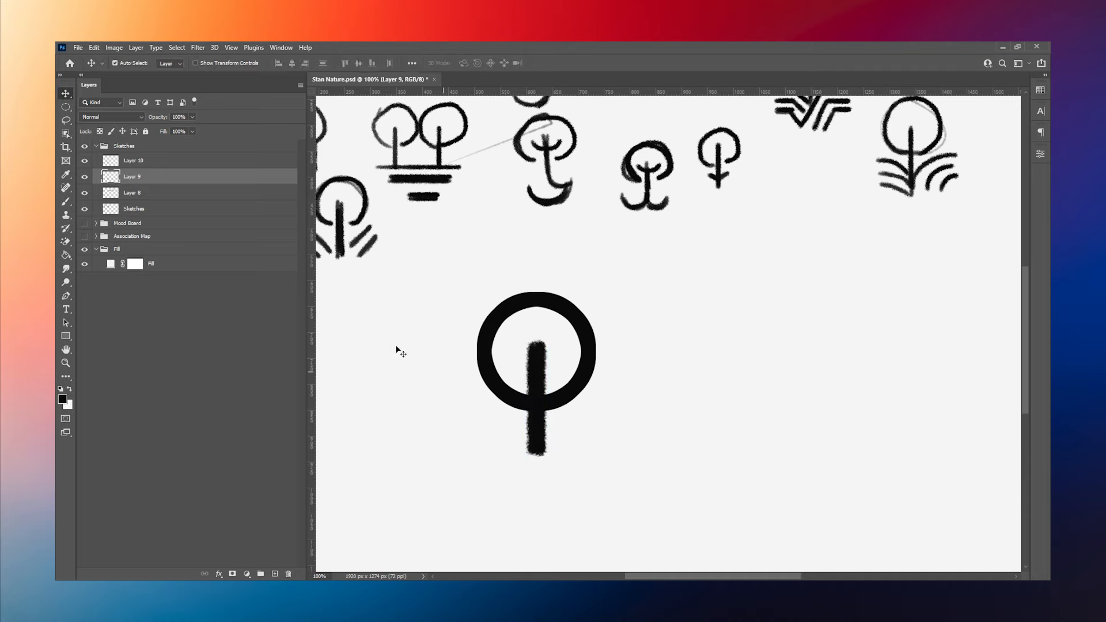
# - Paint two short branches on the trunk inside the ring on a new layer
pyautogui.press('b')
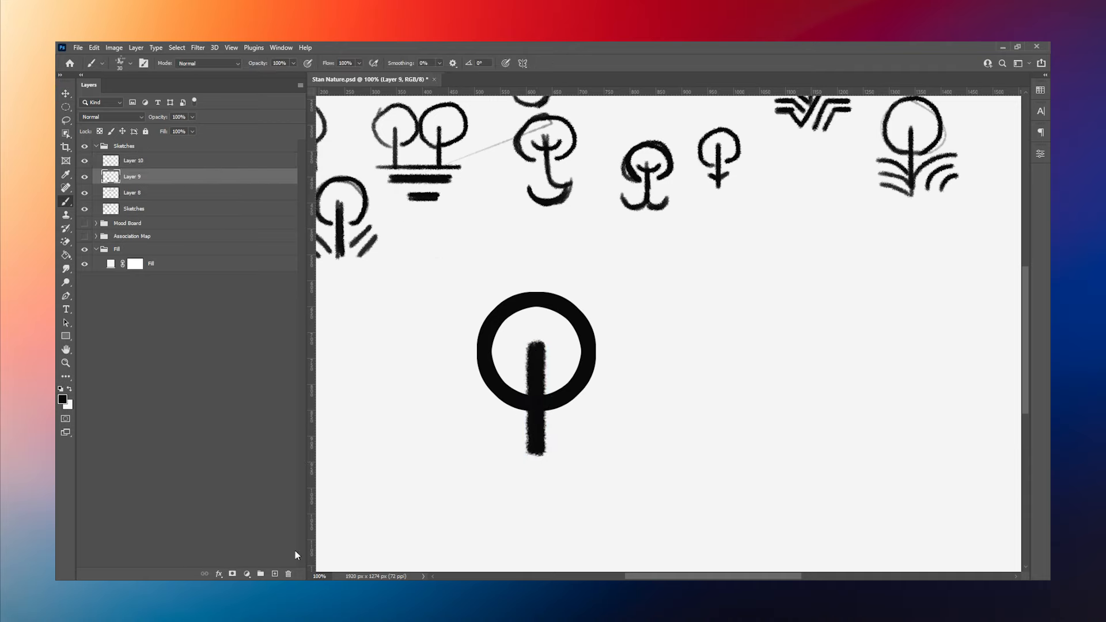
pyautogui.hotkey('ctrl', 'shift', 'alt', 'n')
pyautogui.moveTo(524, 371); pyautogui.dragTo(513, 366)
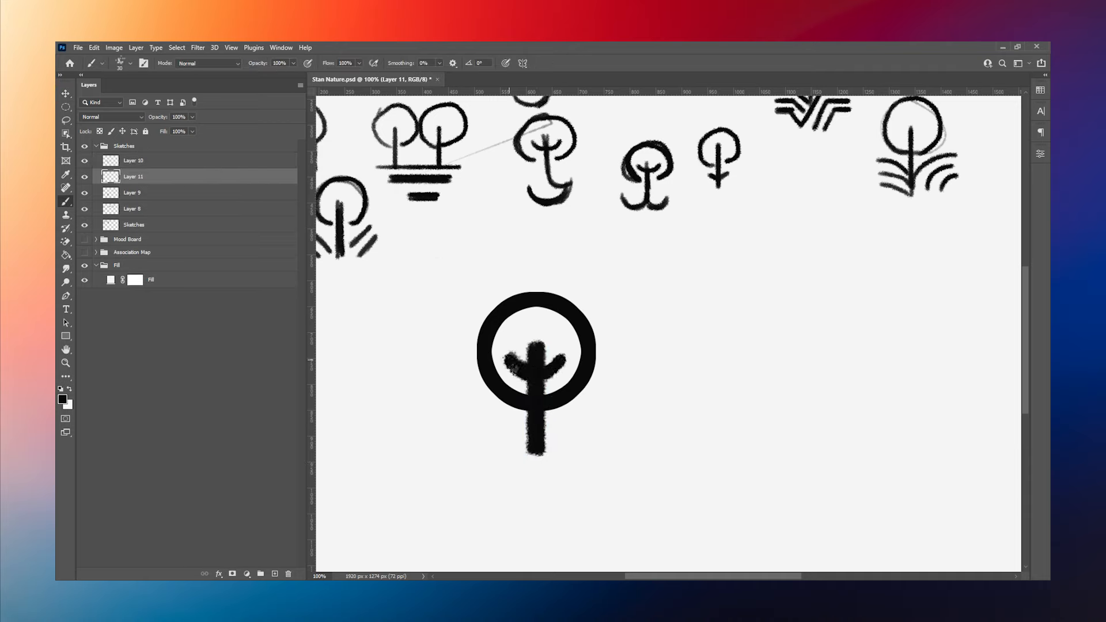
# - Extend the trunk downward and paint four nested curved ground stripes on its right side
pyautogui.moveTo(535, 441); pyautogui.dragTo(534, 520)
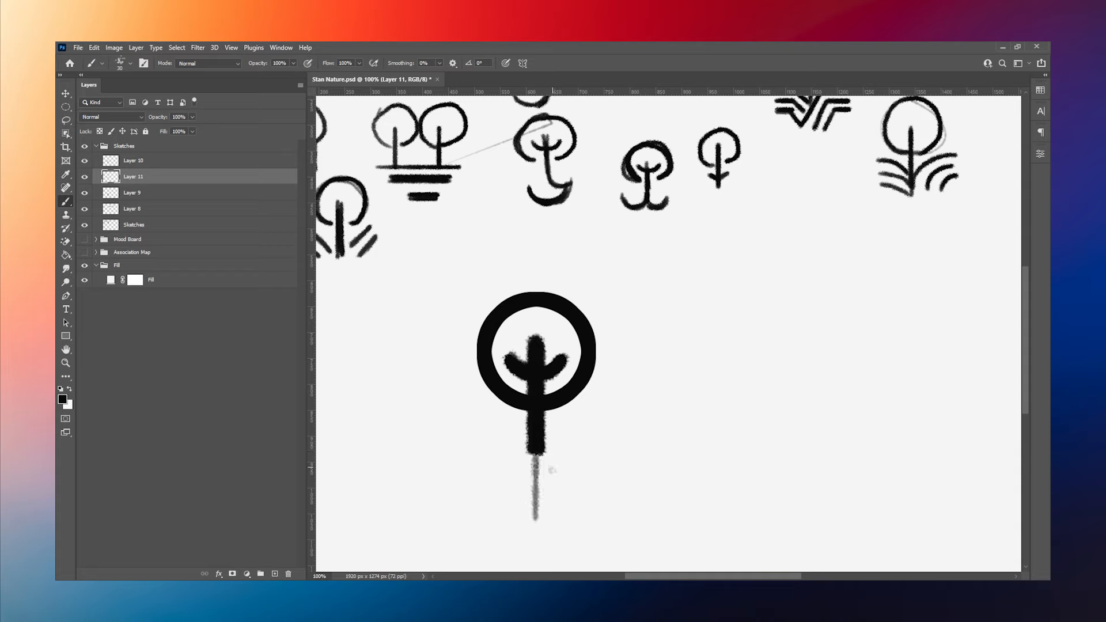
pyautogui.moveTo(539, 462)
pyautogui.mouseDown()
pyautogui.moveTo(544, 495)
pyautogui.moveTo(626, 408)
pyautogui.moveTo(573, 435)
pyautogui.mouseUp()
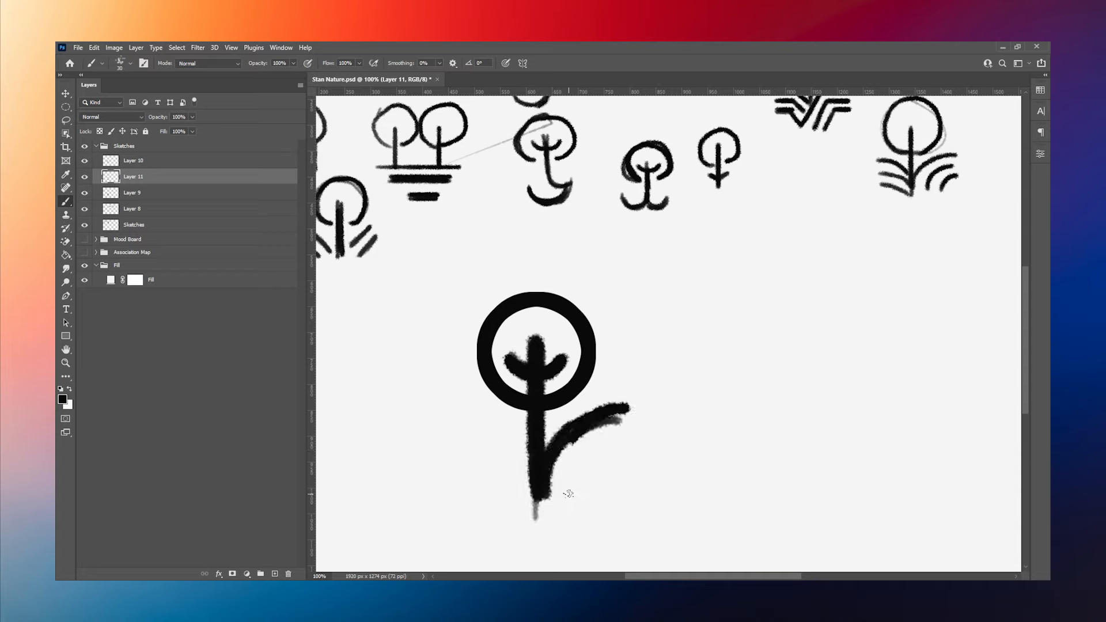
pyautogui.moveTo(569, 497)
pyautogui.mouseDown()
pyautogui.moveTo(621, 437)
pyautogui.moveTo(573, 496)
pyautogui.mouseUp()
pyautogui.moveTo(599, 498)
pyautogui.mouseDown()
pyautogui.moveTo(632, 457)
pyautogui.moveTo(598, 497)
pyautogui.moveTo(633, 483)
pyautogui.moveTo(624, 497)
pyautogui.mouseUp()
# - Try trimming the outer ends of the curved stripes with the background colour
pyautogui.keyDown('alt'); pyautogui.click(638, 396); pyautogui.keyUp('alt')
pyautogui.moveTo(634, 398); pyautogui.dragTo(641, 445)
pyautogui.hotkey('ctrl', 'z')
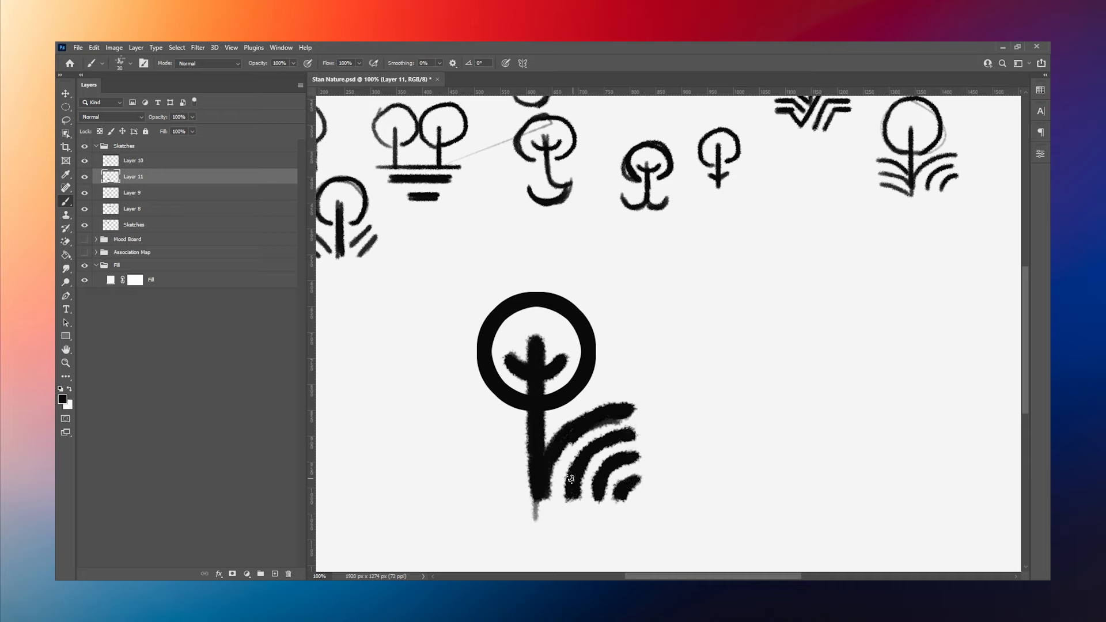
# - Trim the stripes' right and bottom edges straight and cover the line below the trunk with the background colour
pyautogui.keyDown('alt'); pyautogui.click(668, 386); pyautogui.keyUp('alt')
pyautogui.moveTo(638, 398); pyautogui.dragTo(638, 507)
pyautogui.moveTo(507, 507); pyautogui.dragTo(640, 506)
pyautogui.moveTo(535, 509); pyautogui.dragTo(535, 517)
# - Lasso the curved stripes beside the large tree's trunk and copy them to a new layer
pyautogui.click(66, 147)
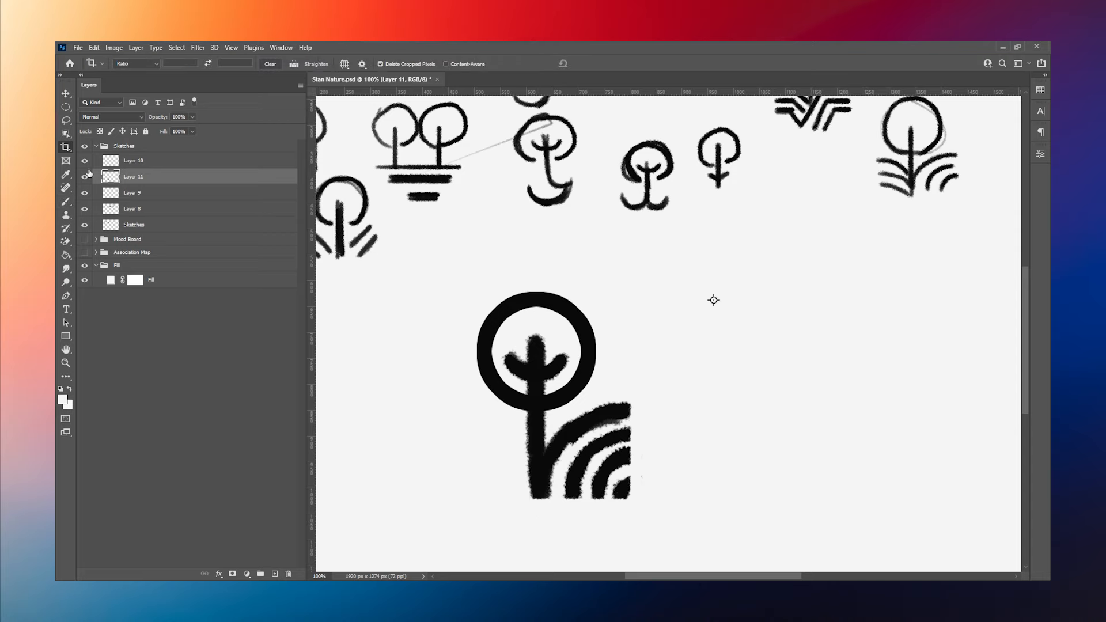
pyautogui.click(84, 177)
pyautogui.click(84, 177)
pyautogui.click(66, 107)
pyautogui.press('l')
pyautogui.moveTo(521, 406)
pyautogui.mouseDown()
pyautogui.moveTo(584, 521)
pyautogui.moveTo(636, 397)
pyautogui.mouseUp()
pyautogui.rightClick(575, 252)
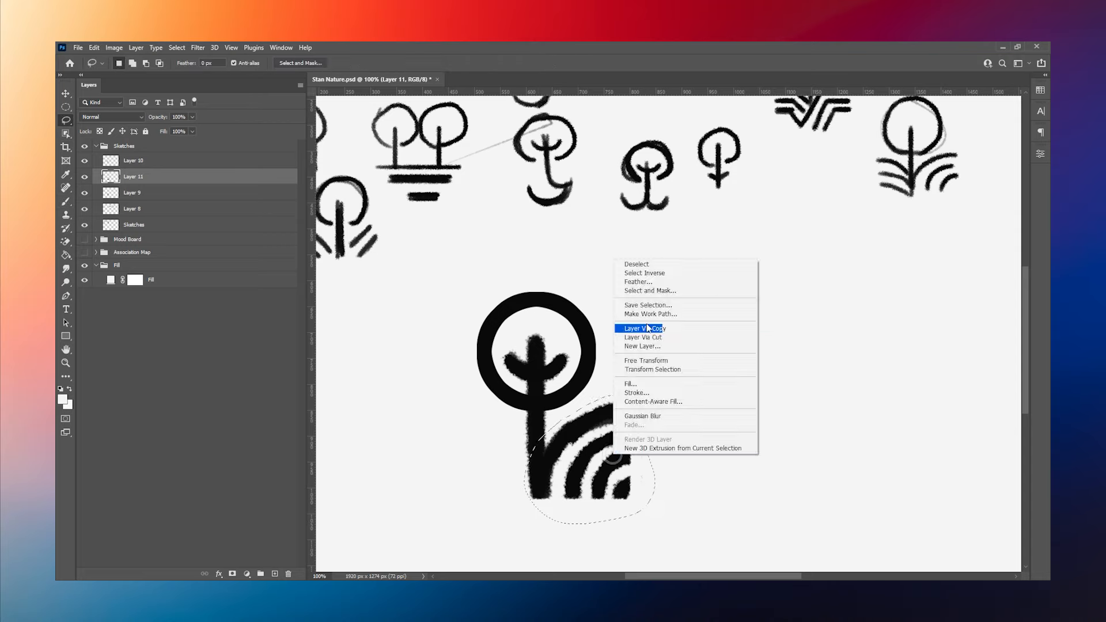
pyautogui.click(630, 326)
# - Flip the copied stripes horizontally and place them on the left side of the trunk
pyautogui.click(95, 47)
pyautogui.moveTo(181, 285)
pyautogui.click(295, 473)
pyautogui.hotkey('ctrl', 't')
pyautogui.moveTo(599, 461); pyautogui.dragTo(497, 461)
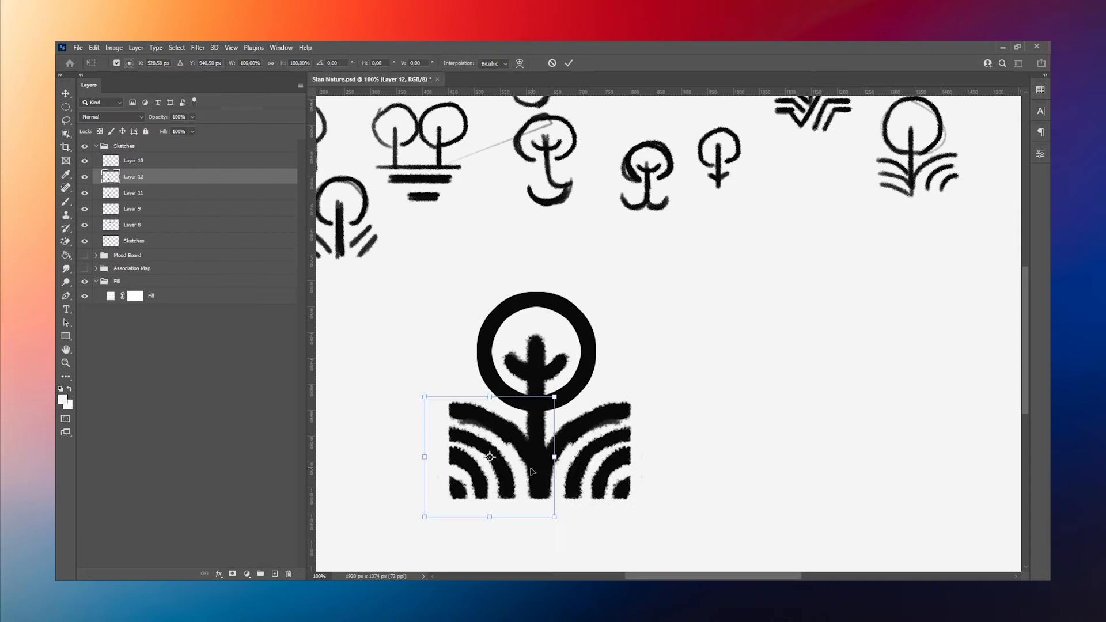
pyautogui.click(571, 64)
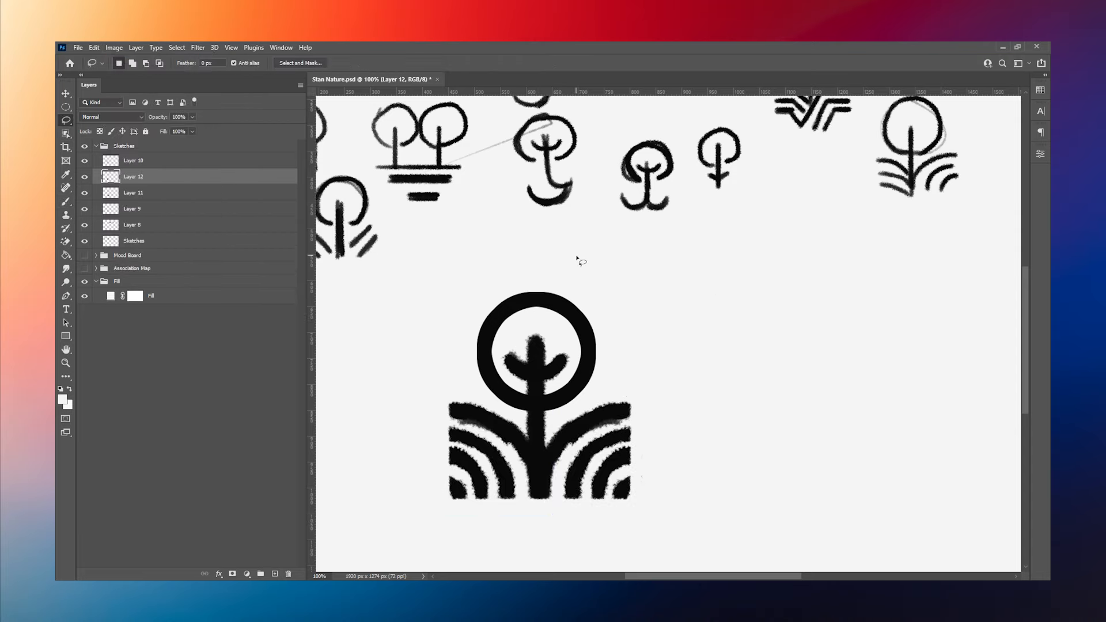
# - Merge Layer 10, Layer 12, Layer 11 and Layer 9 of the large tree into a single layer
pyautogui.click(127, 162)
pyautogui.click(84, 177)
pyautogui.click(85, 177)
pyautogui.keyDown('shift'); pyautogui.click(135, 193); pyautogui.keyUp('shift')
pyautogui.rightClick(143, 162)
pyautogui.click(178, 460)
pyautogui.click(85, 161)
pyautogui.click(85, 161)
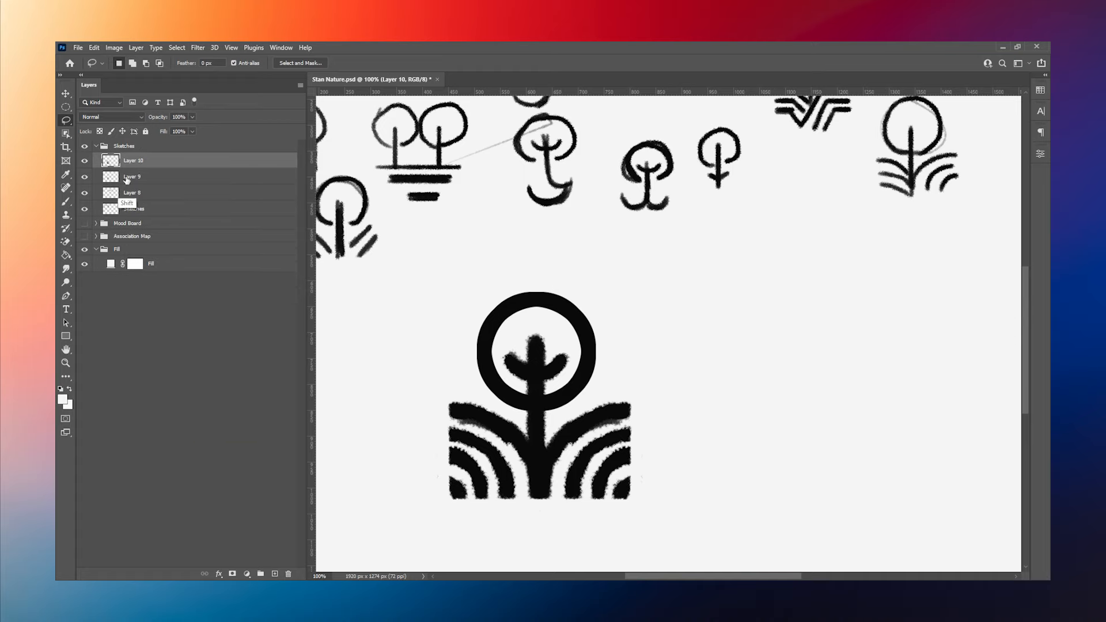
pyautogui.keyDown('shift'); pyautogui.click(126, 178); pyautogui.keyUp('shift')
pyautogui.rightClick(206, 177)
pyautogui.click(288, 449)
# - Scale the merged tree down and move it to the left of the free canvas area
pyautogui.hotkey('ctrl', 't')
pyautogui.moveTo(576, 414); pyautogui.dragTo(525, 413)
pyautogui.moveTo(645, 413); pyautogui.dragTo(562, 413)
pyautogui.click(570, 63)
# - Duplicate the tree layer and place the copy to the right of the original
pyautogui.hotkey('ctrl', 'j')
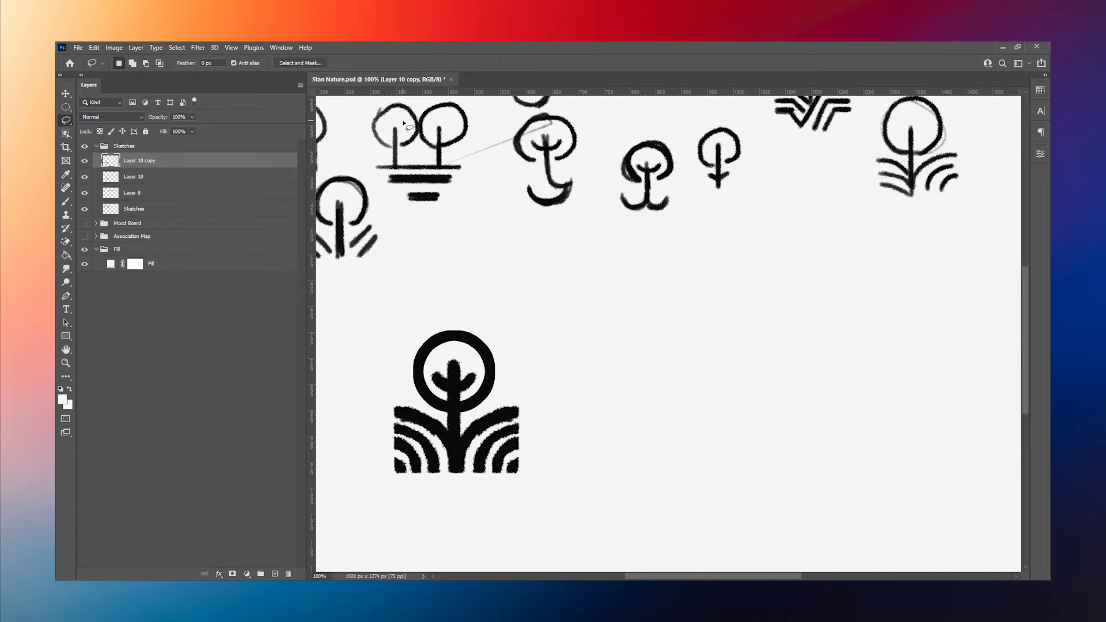
pyautogui.hotkey('ctrl', 't')
pyautogui.moveTo(458, 346); pyautogui.dragTo(659, 346)
pyautogui.press('Return')
# - Paint over the tree copy's left stripes with the background colour and cut its right stripes to a new layer
pyautogui.press('b')
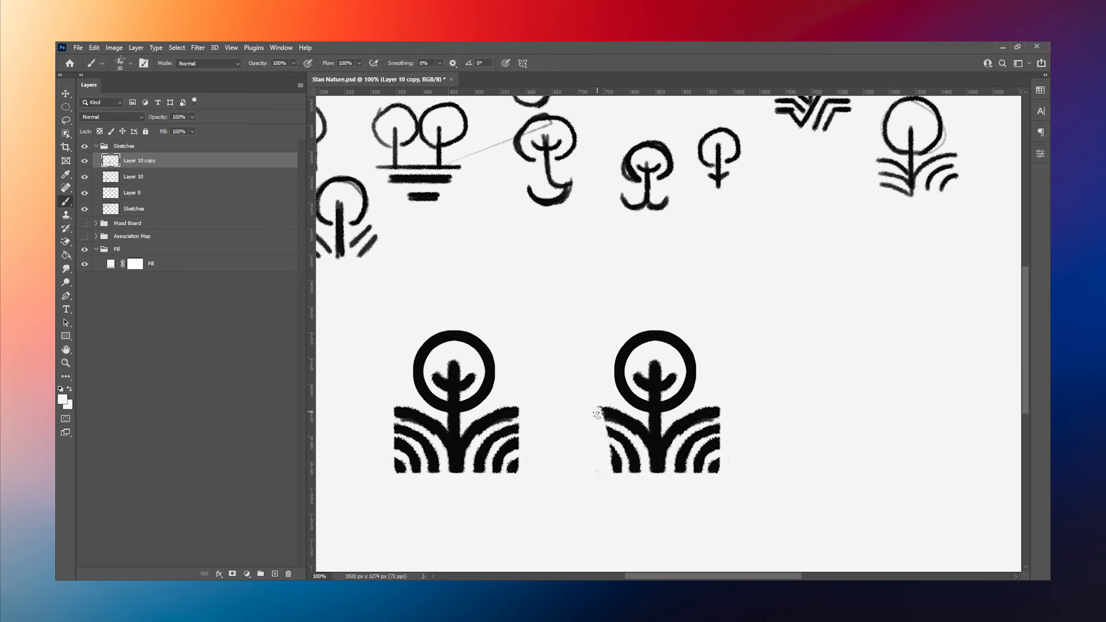
pyautogui.moveTo(597, 414)
pyautogui.mouseDown()
pyautogui.moveTo(625, 447)
pyautogui.moveTo(636, 436)
pyautogui.mouseUp()
pyautogui.click(66, 121)
pyautogui.moveTo(705, 404)
pyautogui.mouseDown()
pyautogui.moveTo(653, 475)
pyautogui.moveTo(702, 409)
pyautogui.mouseUp()
pyautogui.rightClick(699, 451)
pyautogui.click(738, 341)
# - Shift the cut-out stripes slightly left to narrow the ground field of the tree copy
pyautogui.hotkey('ctrl', 't')
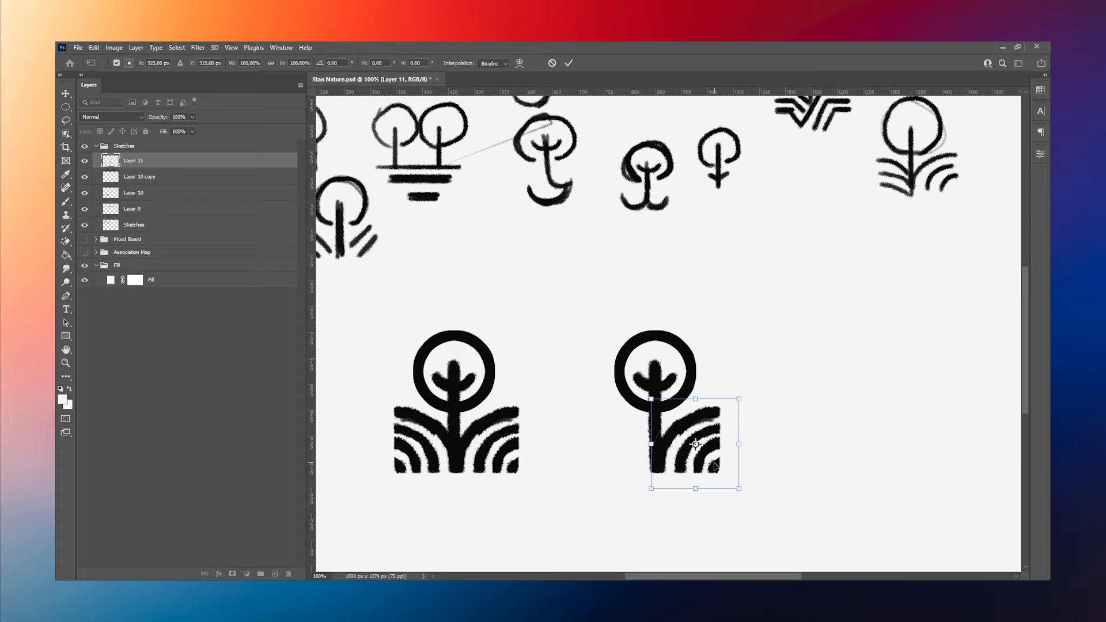
pyautogui.moveTo(715, 461); pyautogui.dragTo(704, 462)
pyautogui.press('Return')
pyautogui.press('b')
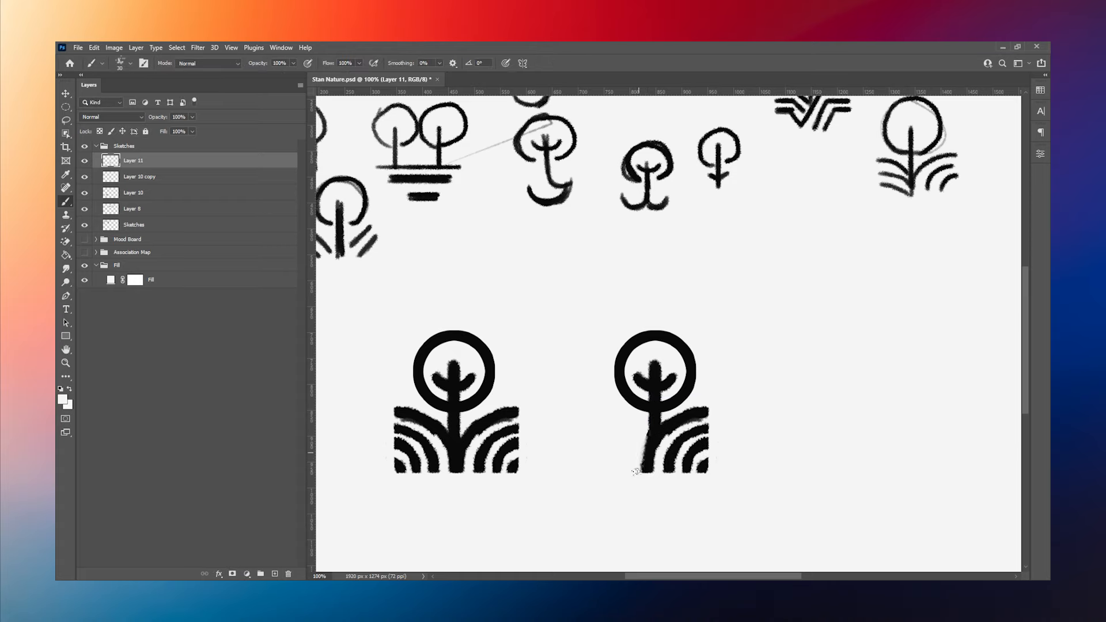
# - Mirror a duplicate of the narrowed stripes onto the trunk's left side and add a layer mask to it
pyautogui.hotkey('ctrl', 'j')
pyautogui.click(94, 48)
pyautogui.moveTo(173, 284)
pyautogui.click(247, 479)
pyautogui.hotkey('ctrl', 't')
pyautogui.moveTo(697, 457)
pyautogui.mouseDown()
pyautogui.moveTo(652, 458)
pyautogui.moveTo(672, 436)
pyautogui.mouseUp()
pyautogui.press('Return')
pyautogui.click(232, 573)
pyautogui.click(66, 242)
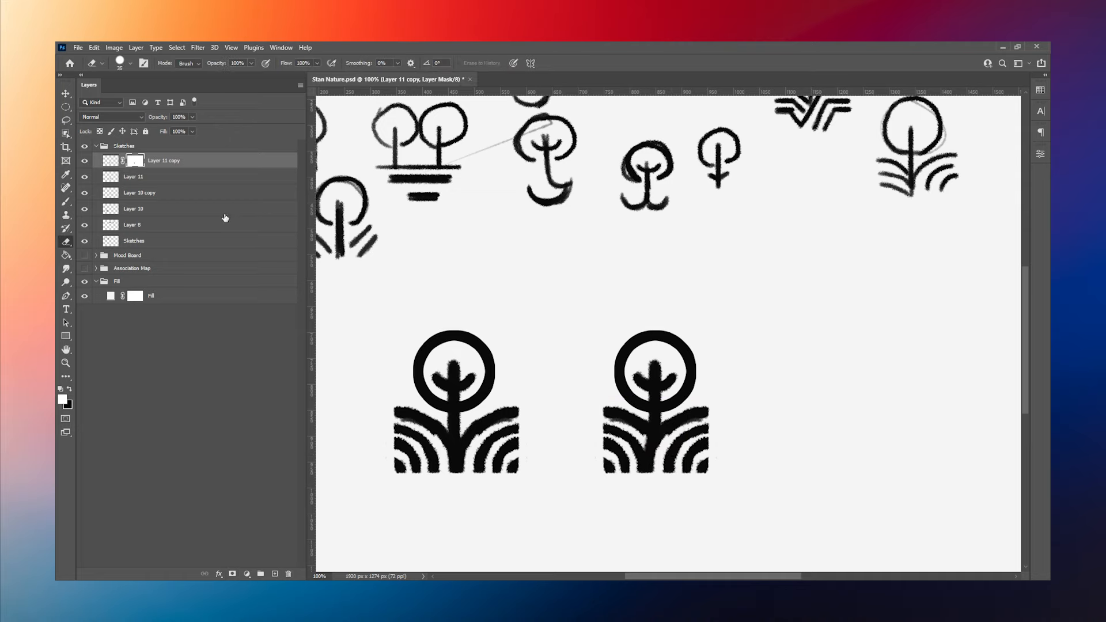
# - Merge Layer 11 copy, Layer 11 and Layer 10 copy of the second tree into one layer
pyautogui.keyDown('shift'); pyautogui.click(196, 178); pyautogui.keyUp('shift')
pyautogui.rightClick(195, 177)
pyautogui.click(235, 449)
pyautogui.click(85, 177)
pyautogui.click(85, 177)
pyautogui.keyDown('shift'); pyautogui.click(163, 178); pyautogui.keyUp('shift')
pyautogui.rightClick(165, 178)
pyautogui.click(207, 449)
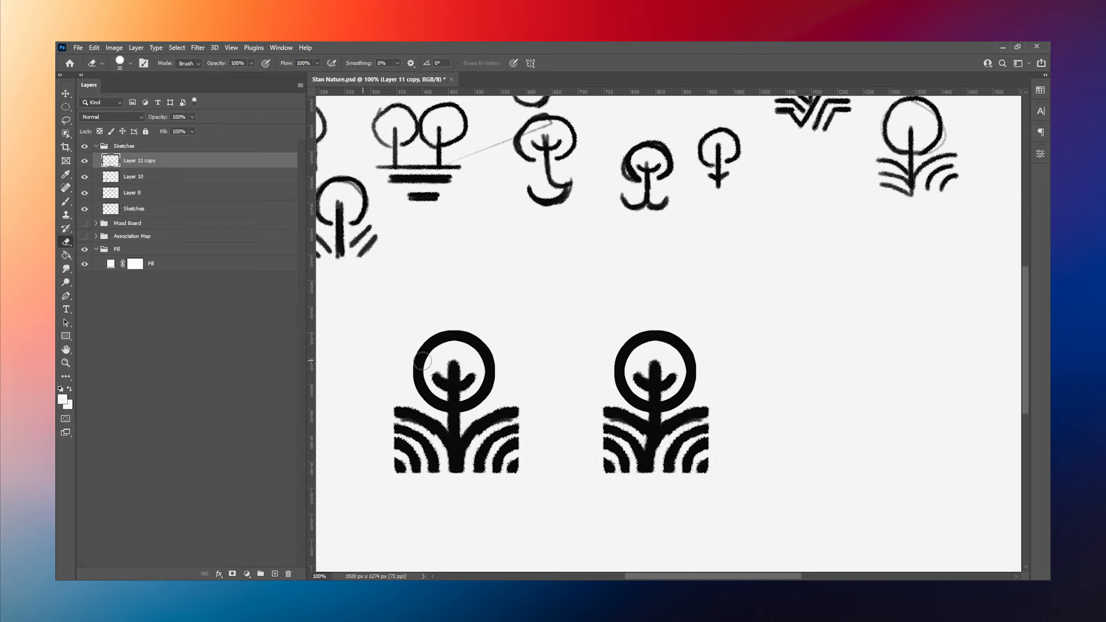
# - Paint a black arrow from the second tree's crown and handwrite the label "tree" beside it
pyautogui.press('b')
pyautogui.moveTo(689, 332)
pyautogui.mouseDown()
pyautogui.moveTo(713, 264)
pyautogui.moveTo(719, 280)
pyautogui.mouseUp()
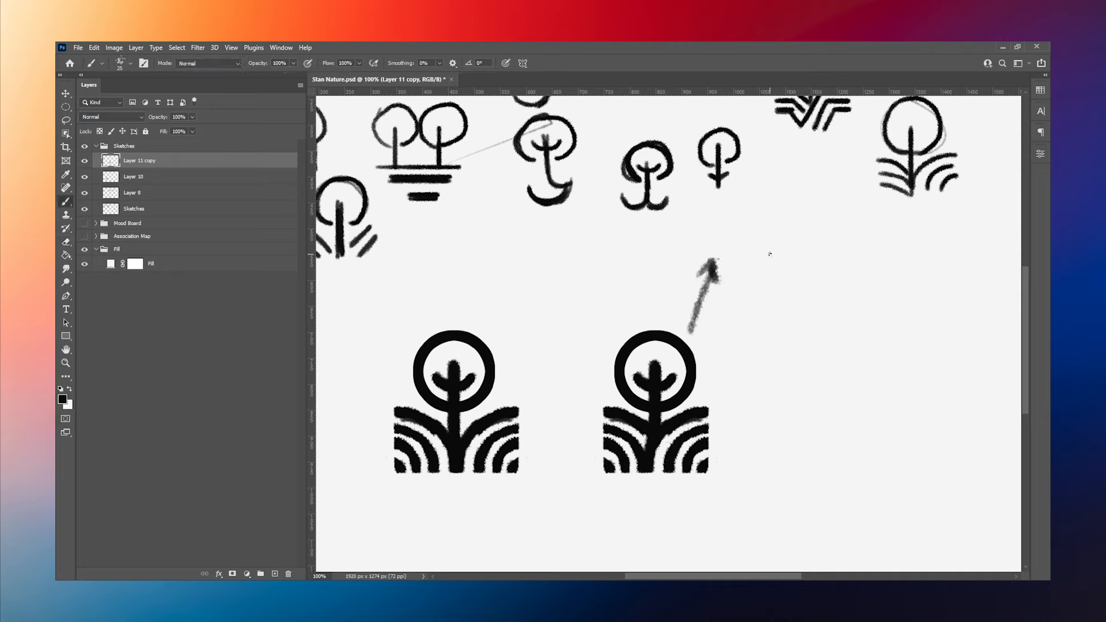
pyautogui.moveTo(748, 236); pyautogui.dragTo(747, 277)
pyautogui.moveTo(737, 263); pyautogui.dragTo(757, 257)
pyautogui.moveTo(761, 276)
pyautogui.mouseDown()
pyautogui.moveTo(773, 257)
pyautogui.moveTo(808, 261)
pyautogui.mouseUp()
# - Draw curved lines around the ground stripes leading into an arrow, and handwrite the label "Field" beside it
pyautogui.moveTo(733, 436); pyautogui.dragTo(784, 507)
pyautogui.moveTo(623, 506); pyautogui.dragTo(827, 493)
pyautogui.moveTo(807, 488); pyautogui.dragTo(815, 505)
pyautogui.moveTo(841, 456); pyautogui.dragTo(849, 488)
pyautogui.moveTo(842, 472); pyautogui.dragTo(858, 467)
pyautogui.moveTo(863, 467); pyautogui.dragTo(867, 481)
pyautogui.moveTo(871, 469); pyautogui.dragTo(902, 464)
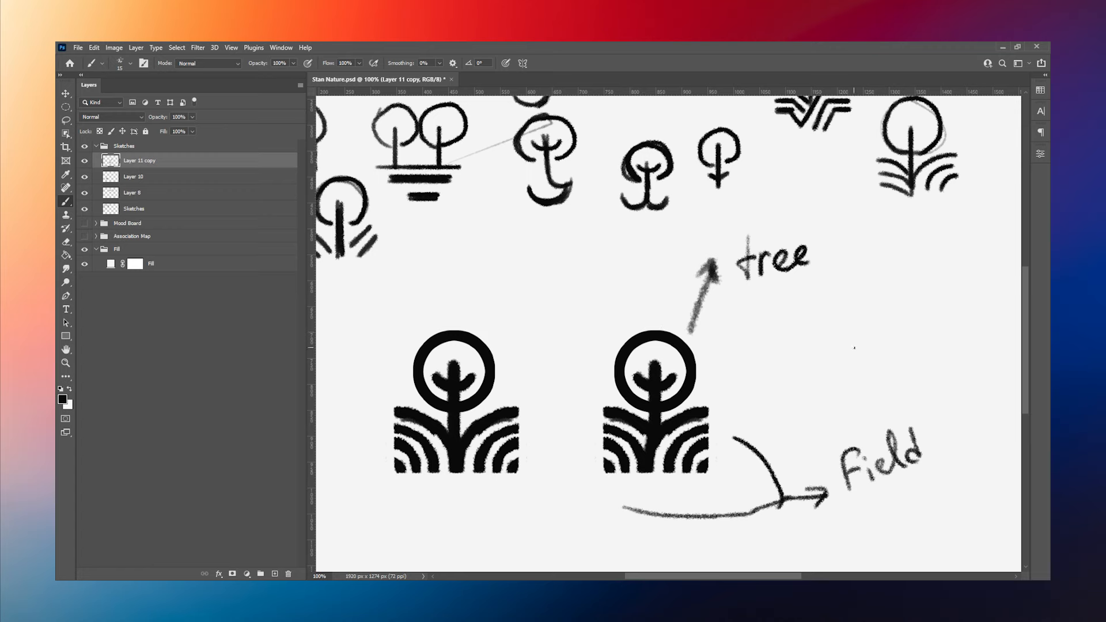
pyautogui.scroll(-2, 841, 348)
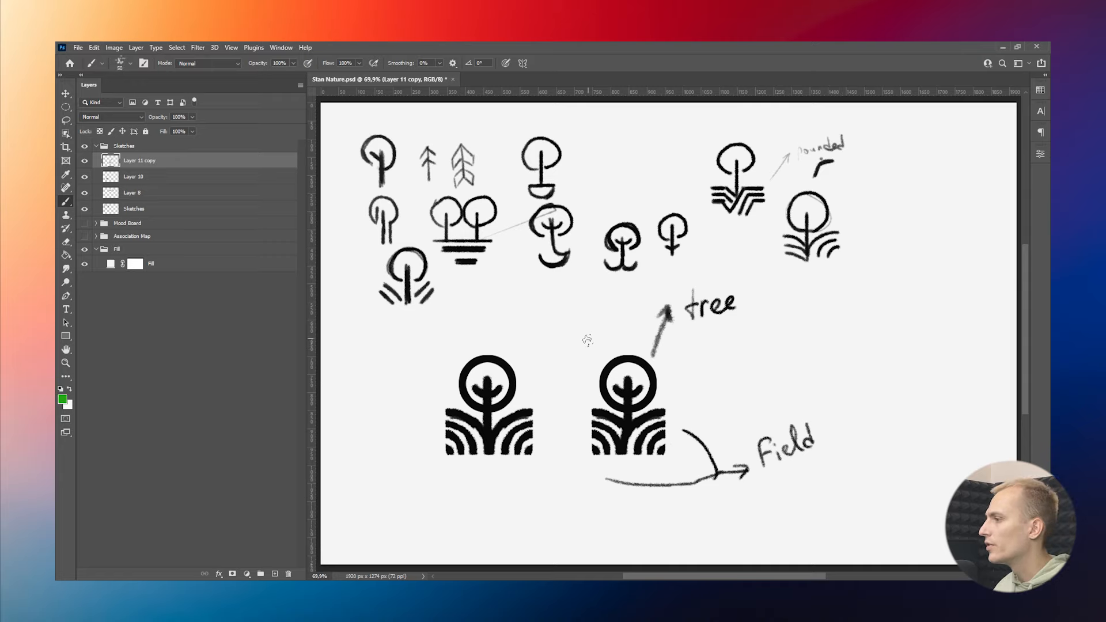
pyautogui.moveTo(581, 357)
pyautogui.mouseDown()
pyautogui.moveTo(563, 400)
pyautogui.moveTo(599, 477)
pyautogui.moveTo(694, 435)
pyautogui.moveTo(632, 346)
pyautogui.moveTo(584, 360)
pyautogui.mouseUp()
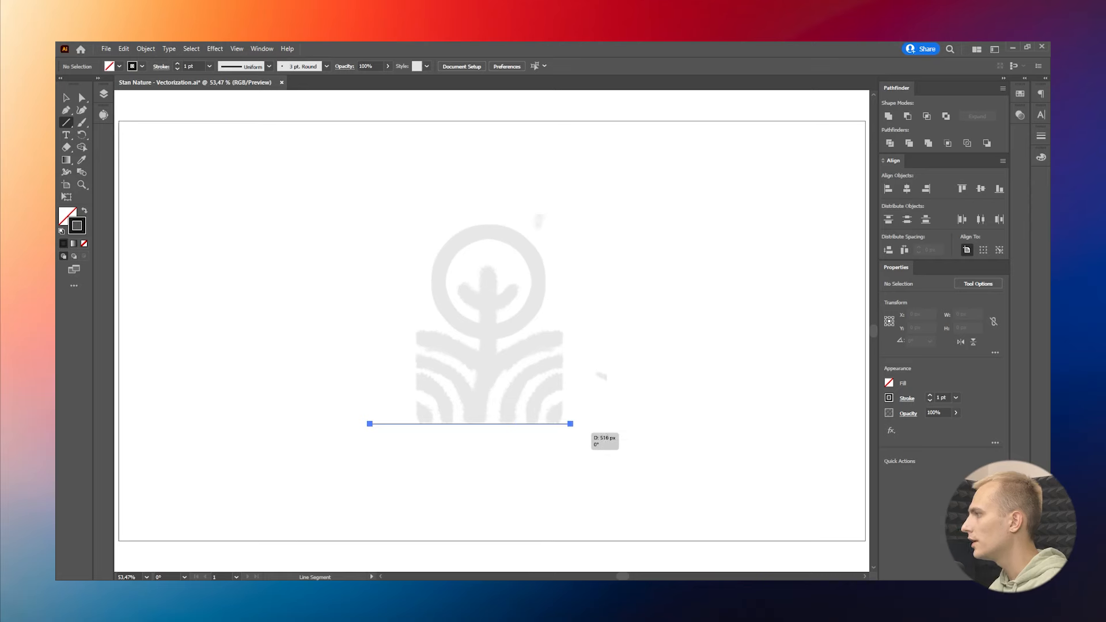
# - Switch to Illustrator and draw a horizontal guide line about 609 px long under the faded sketch, plus vertical lines along its side edges
pyautogui.moveTo(572, 423); pyautogui.dragTo(607, 423)
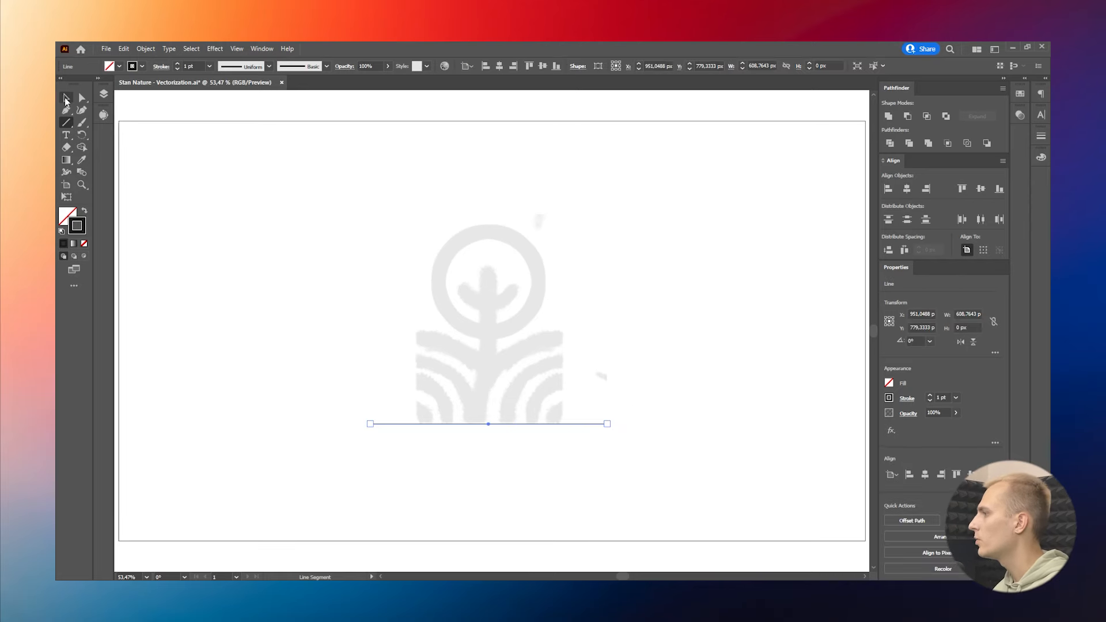
pyautogui.click(66, 98)
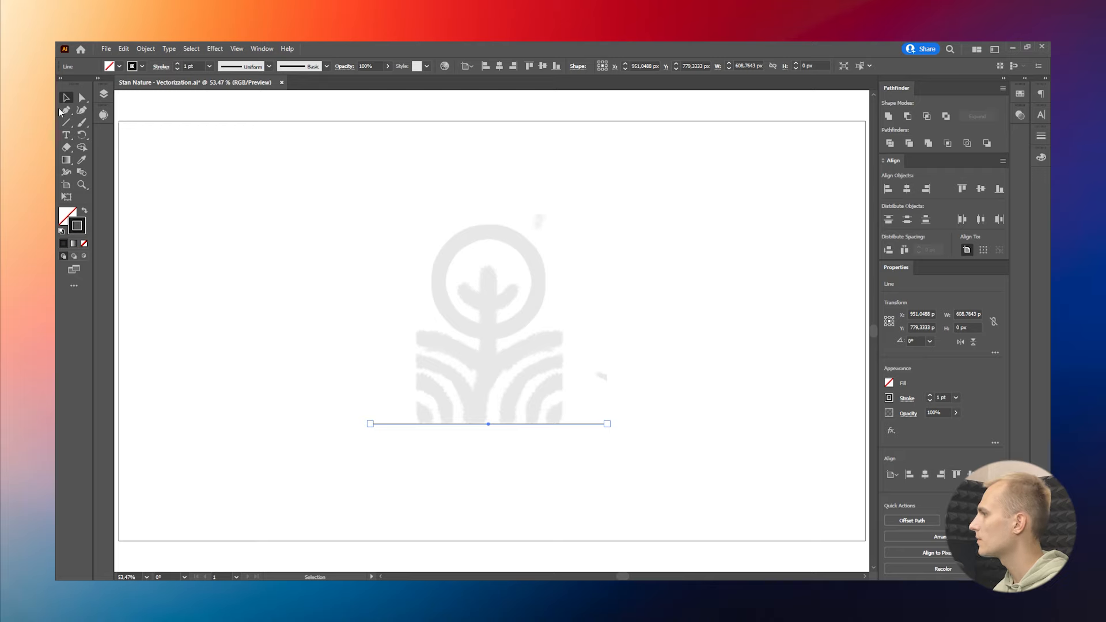
pyautogui.click(69, 122)
pyautogui.scroll(1, 415, 309)
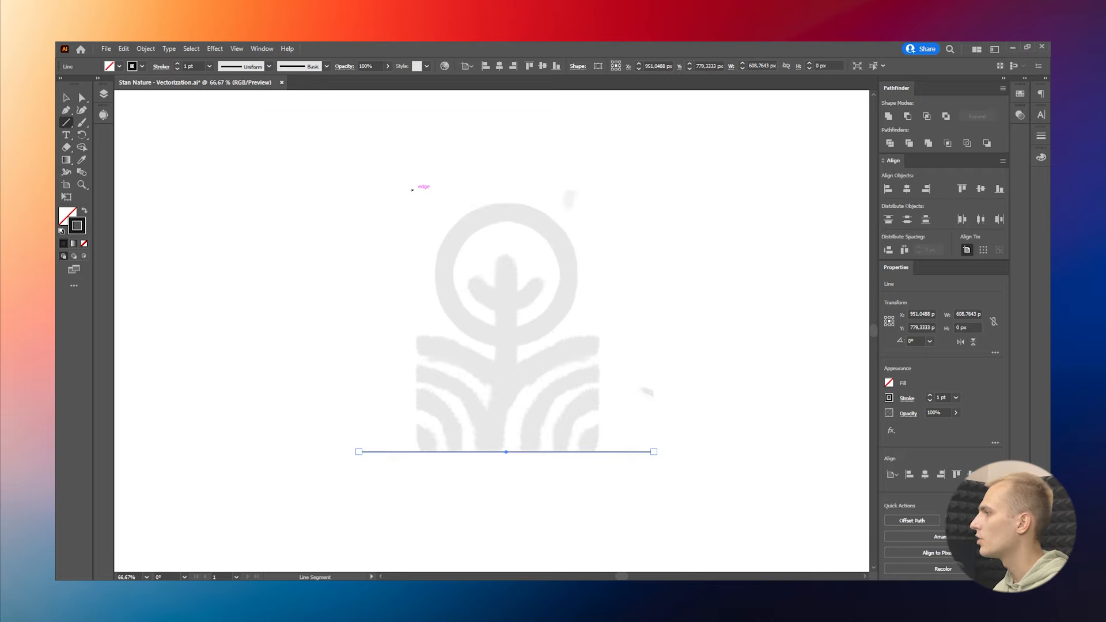
pyautogui.moveTo(412, 190); pyautogui.dragTo(415, 484)
pyautogui.press('v')
pyautogui.moveTo(416, 336); pyautogui.dragTo(600, 335)
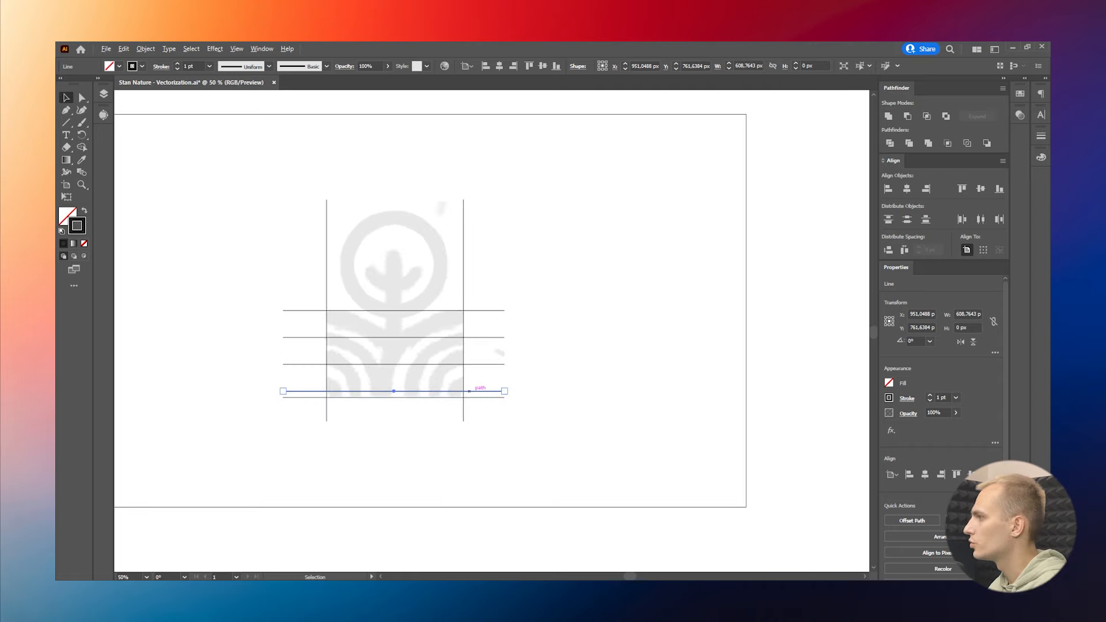
# - Distribute the five horizontal guide lines evenly over the curved stripes and move them down about 11.4 px
pyautogui.moveTo(516, 393); pyautogui.dragTo(516, 375)
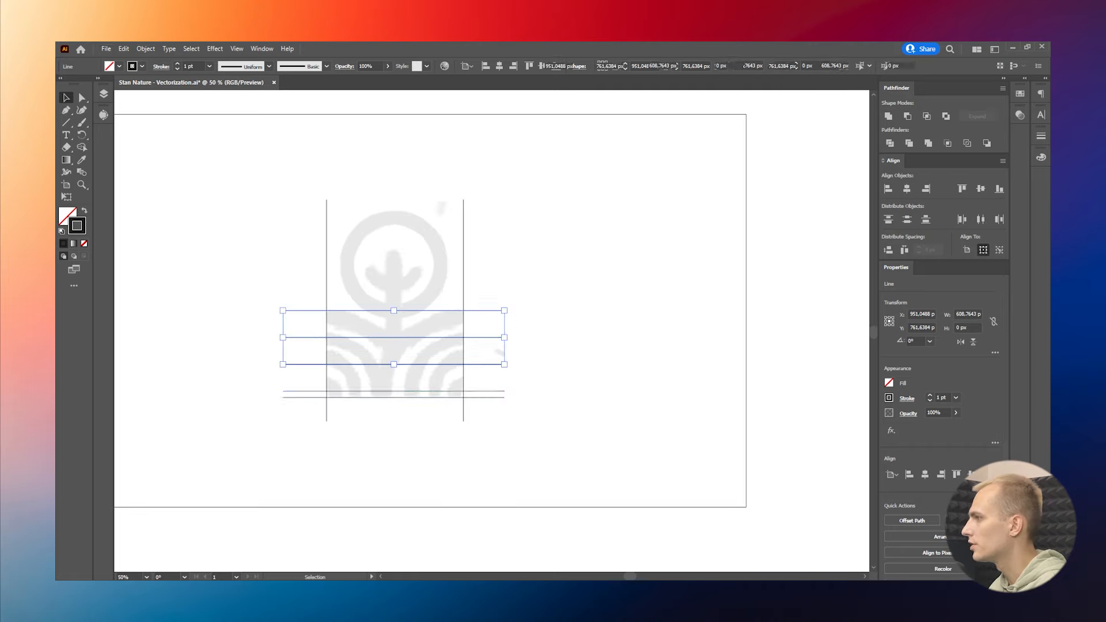
pyautogui.keyDown('shift'); pyautogui.click(485, 391); pyautogui.keyUp('shift')
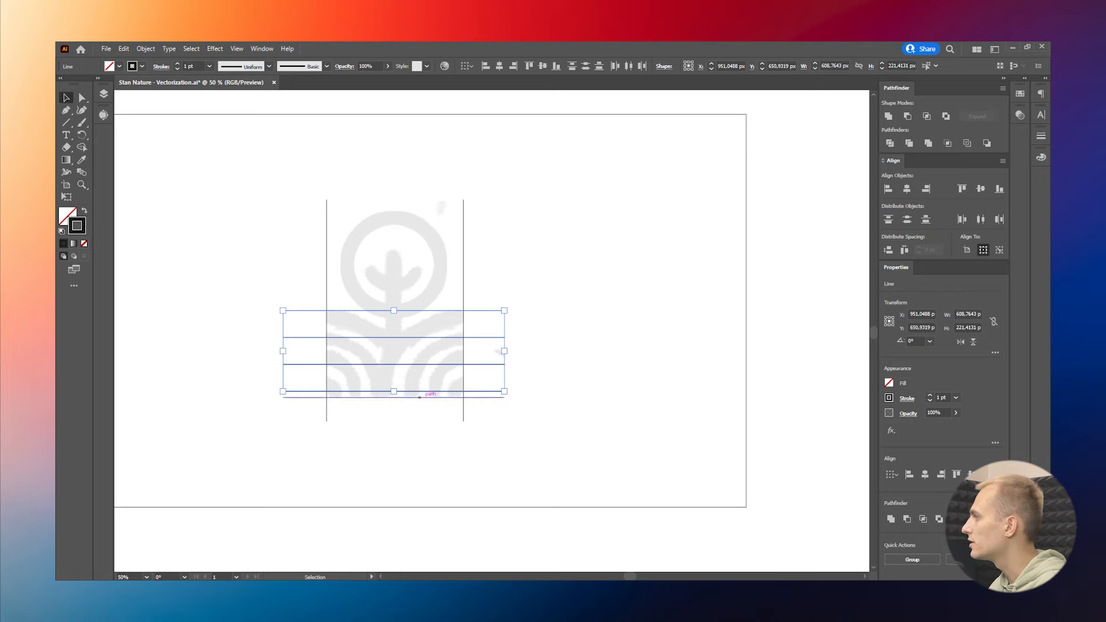
pyautogui.moveTo(419, 398); pyautogui.dragTo(395, 388)
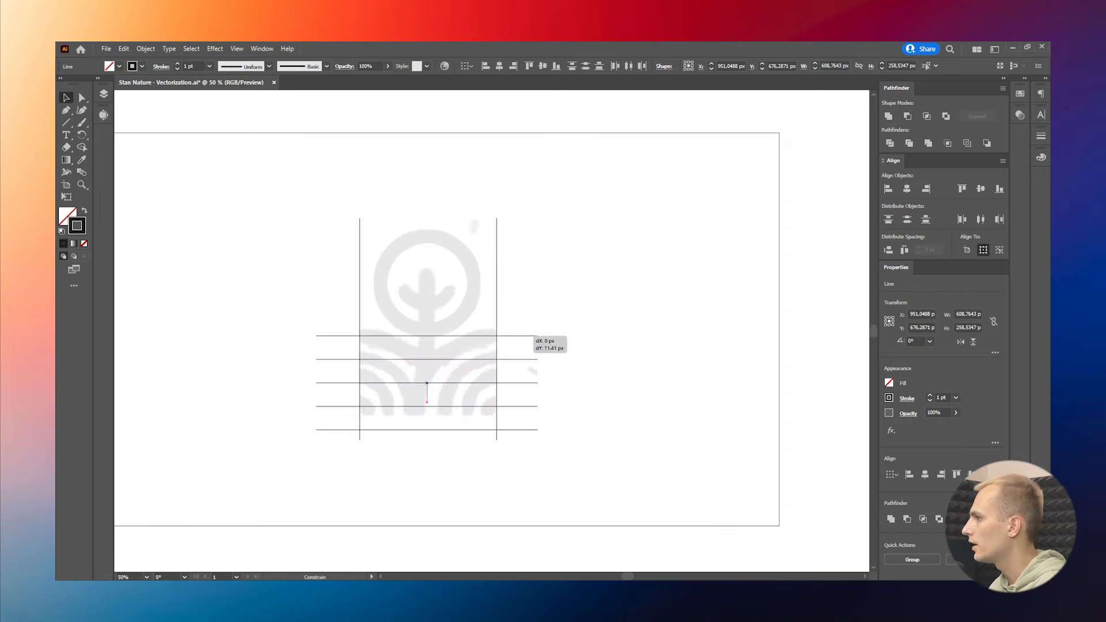
pyautogui.moveTo(526, 332); pyautogui.dragTo(526, 333)
pyautogui.click(622, 483)
pyautogui.moveTo(621, 483); pyautogui.dragTo(517, 323)
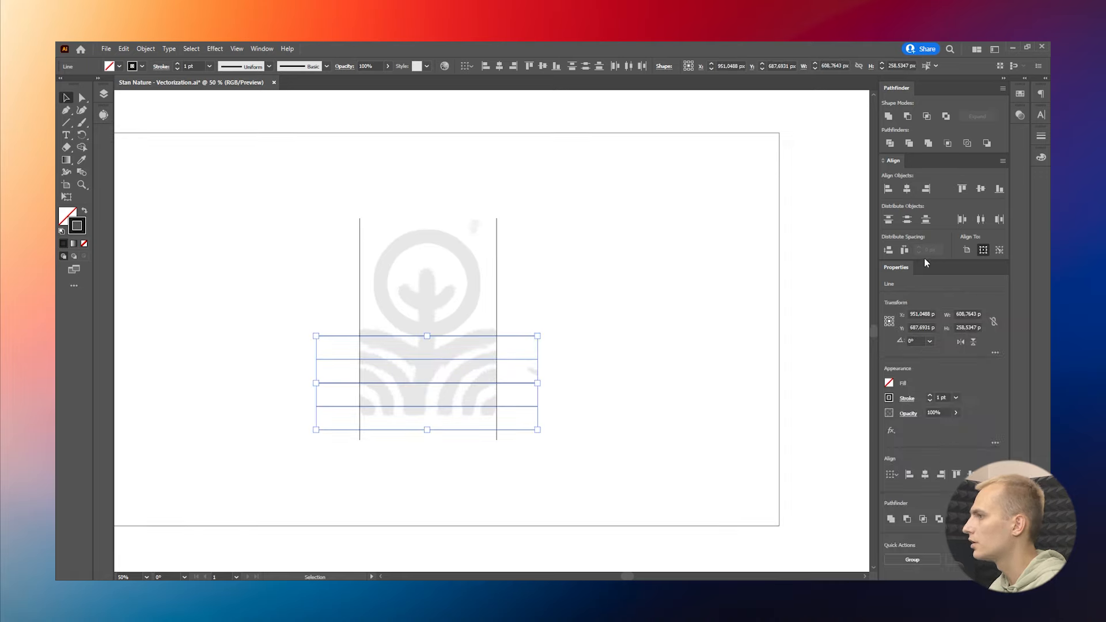
pyautogui.click(887, 251)
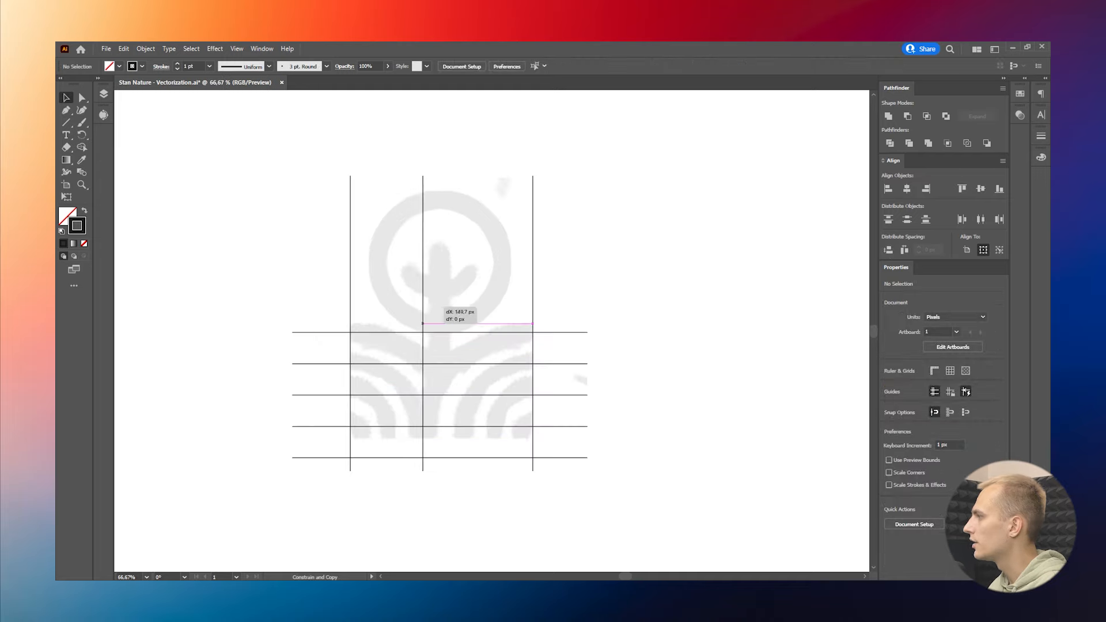
# - Copy a vertical guide line to the trunk and distribute the three vertical lines evenly
pyautogui.moveTo(426, 321); pyautogui.dragTo(443, 324)
pyautogui.moveTo(281, 234); pyautogui.dragTo(622, 276)
pyautogui.click(903, 250)
pyautogui.hotkey('ctrl', 'shift', 'a')
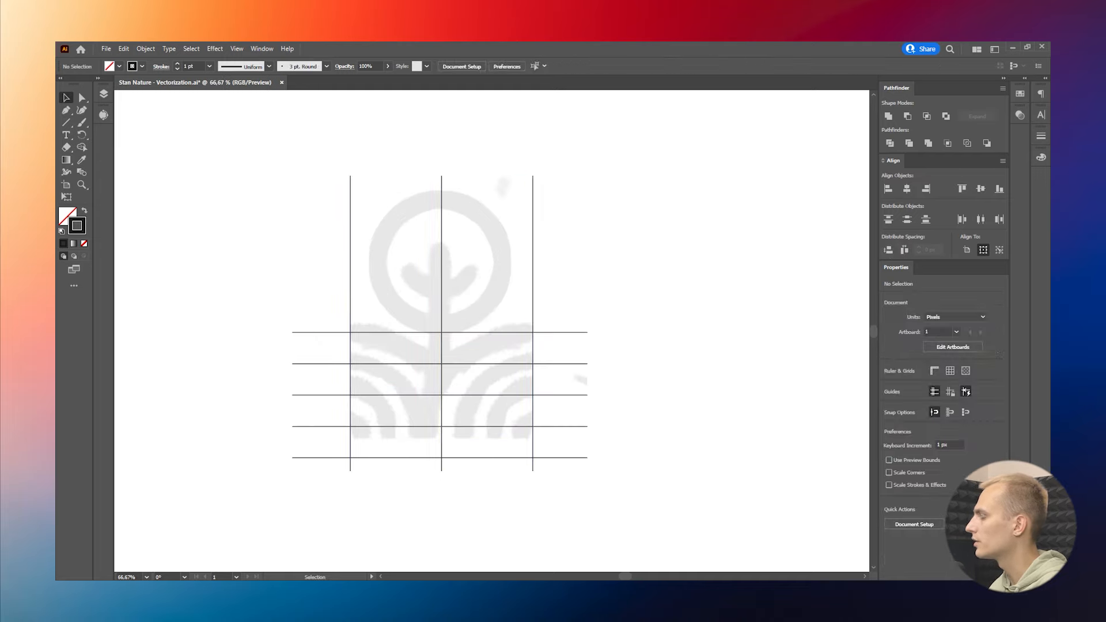
# - Draw a circle about 129 px wide centred where the right vertical and lowest horizontal lines cross, plus a concentric copy about 259 px wide
pyautogui.press('l')
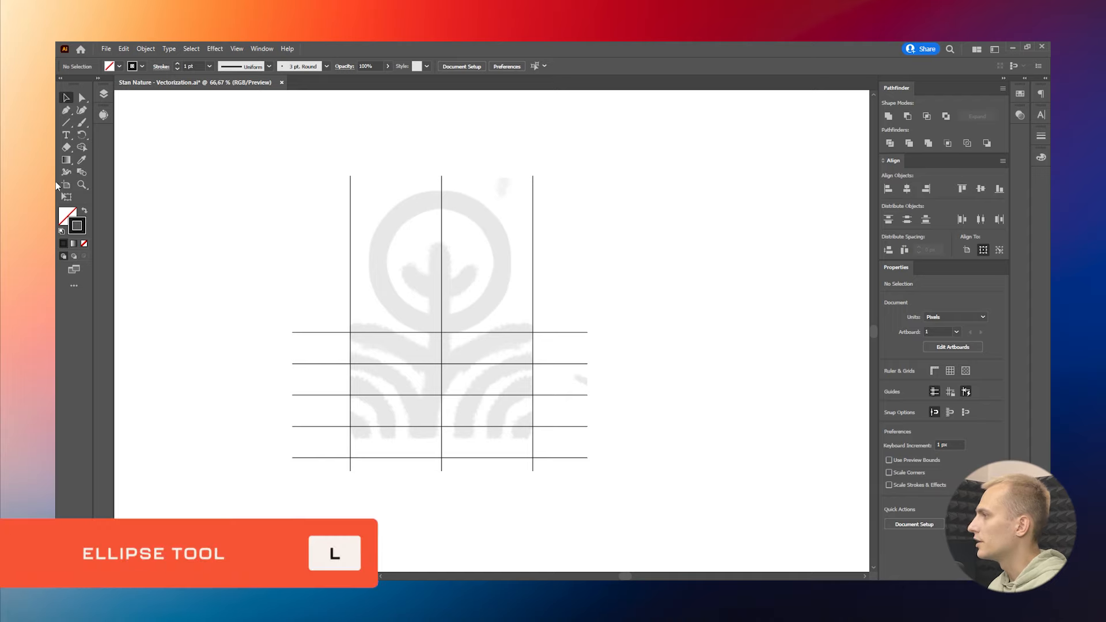
pyautogui.moveTo(532, 457); pyautogui.dragTo(532, 426)
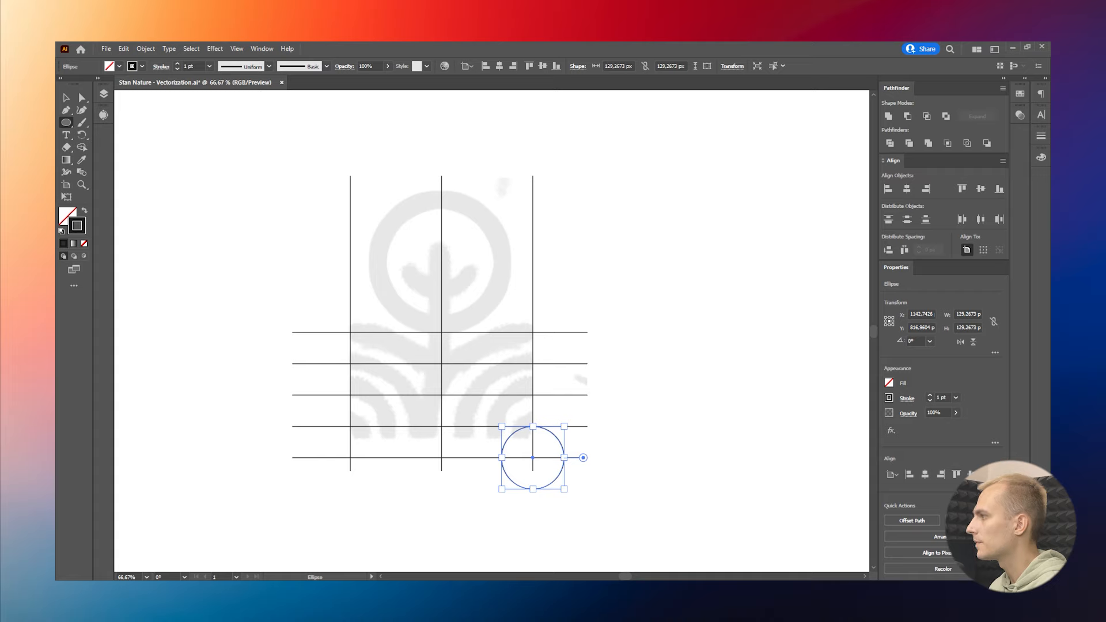
pyautogui.hotkey('ctrl', 'c')
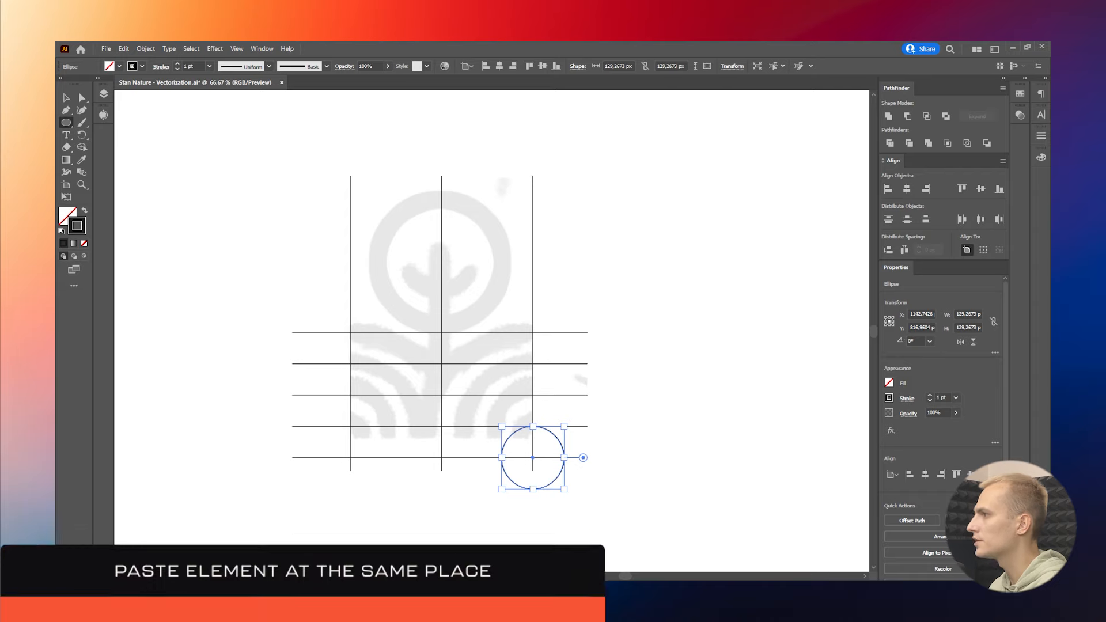
pyautogui.hotkey('ctrl', 'shift', 'v')
pyautogui.moveTo(532, 426); pyautogui.dragTo(532, 395)
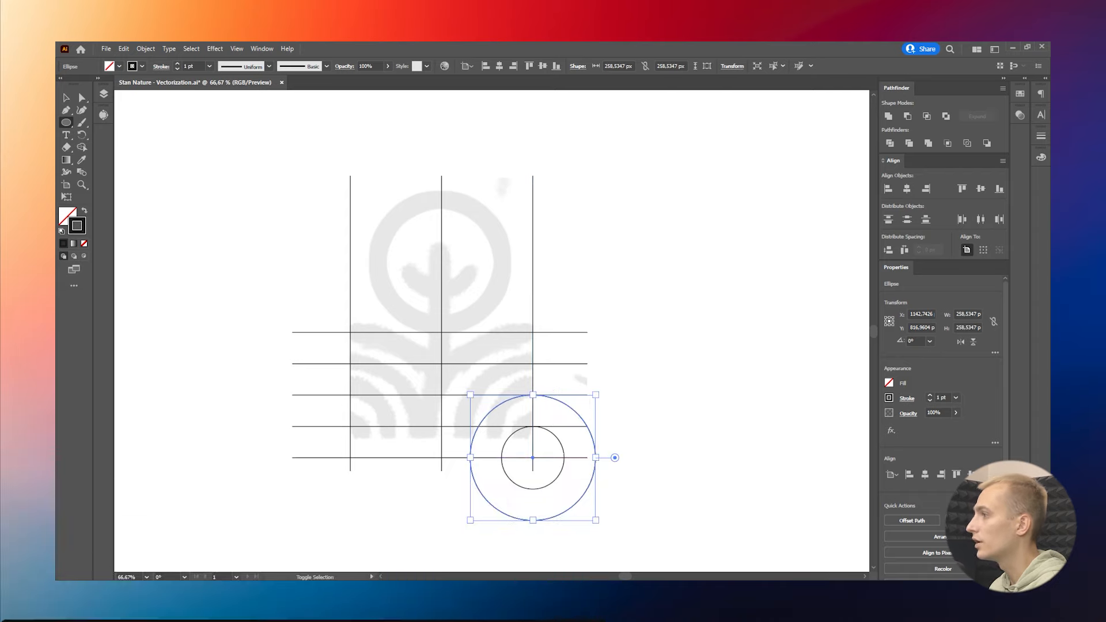
# - Add two larger concentric circle copies about 388 px and 517 px wide, reaching the upper two horizontal guide lines
pyautogui.hotkey('ctrl', 'c')
pyautogui.hotkey('ctrl', 'shift', 'v')
pyautogui.moveTo(532, 395); pyautogui.dragTo(532, 364)
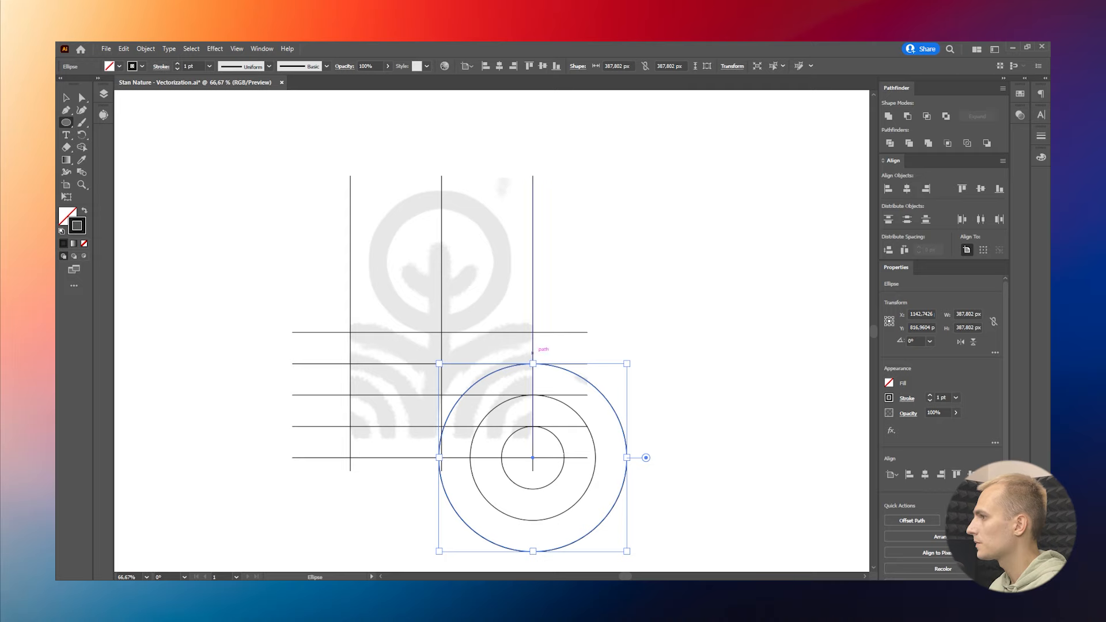
pyautogui.hotkey('ctrl', 'c')
pyautogui.hotkey('ctrl', 'shift', 'v')
pyautogui.moveTo(533, 364); pyautogui.dragTo(533, 364)
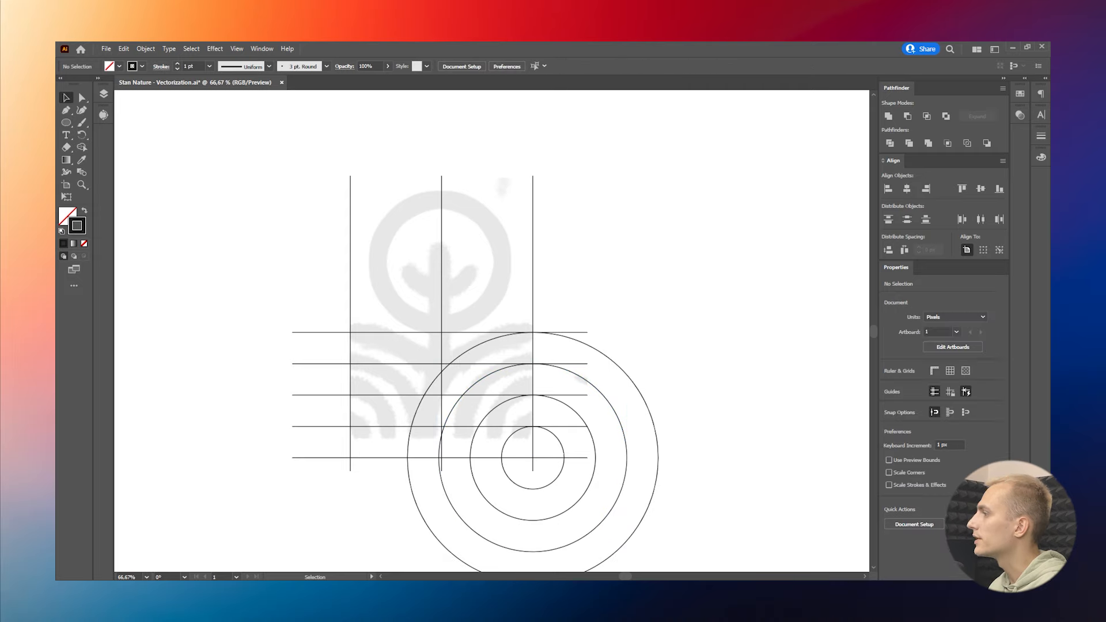
# - Copy the four concentric circles across so they are centred on the left vertical guide line
pyautogui.moveTo(735, 542); pyautogui.dragTo(558, 471)
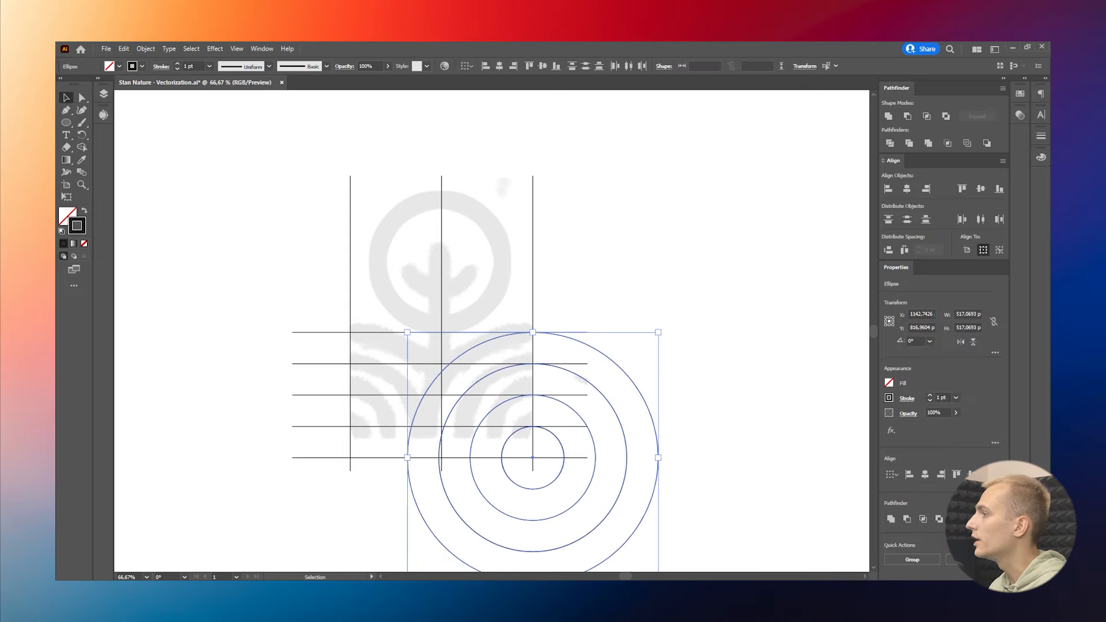
pyautogui.moveTo(657, 457); pyautogui.dragTo(476, 458)
pyautogui.scroll(1, 442, 464)
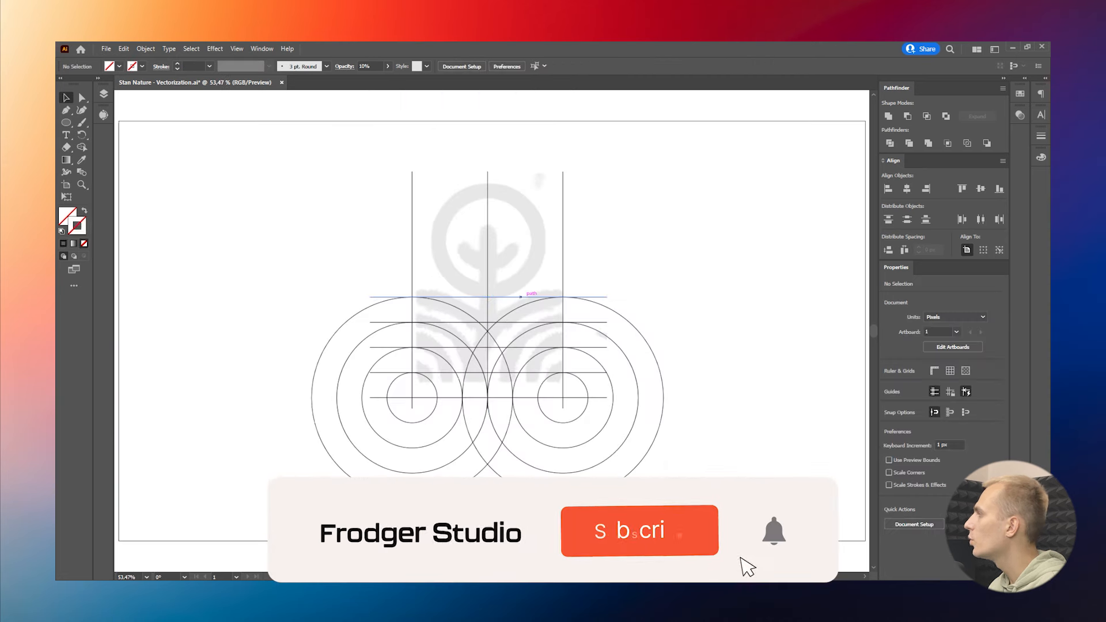
# - Delete the five horizontal guide lines and the two outer vertical guide lines, keeping the central one
pyautogui.click(599, 297)
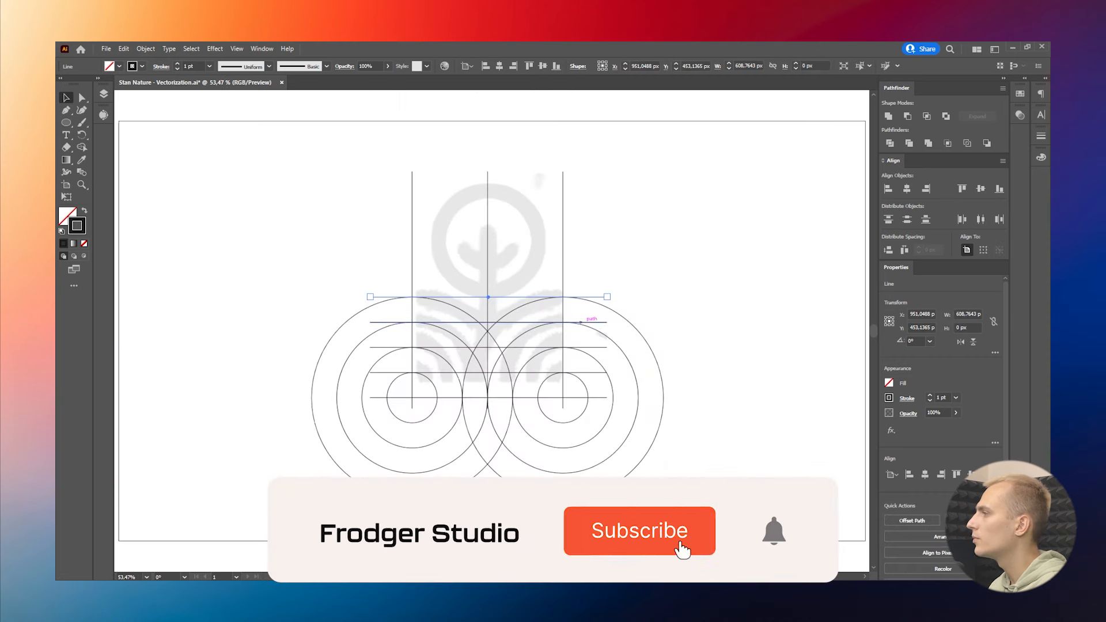
pyautogui.keyDown('shift'); pyautogui.click(599, 323); pyautogui.keyUp('shift')
pyautogui.keyDown('shift'); pyautogui.click(599, 348); pyautogui.keyUp('shift')
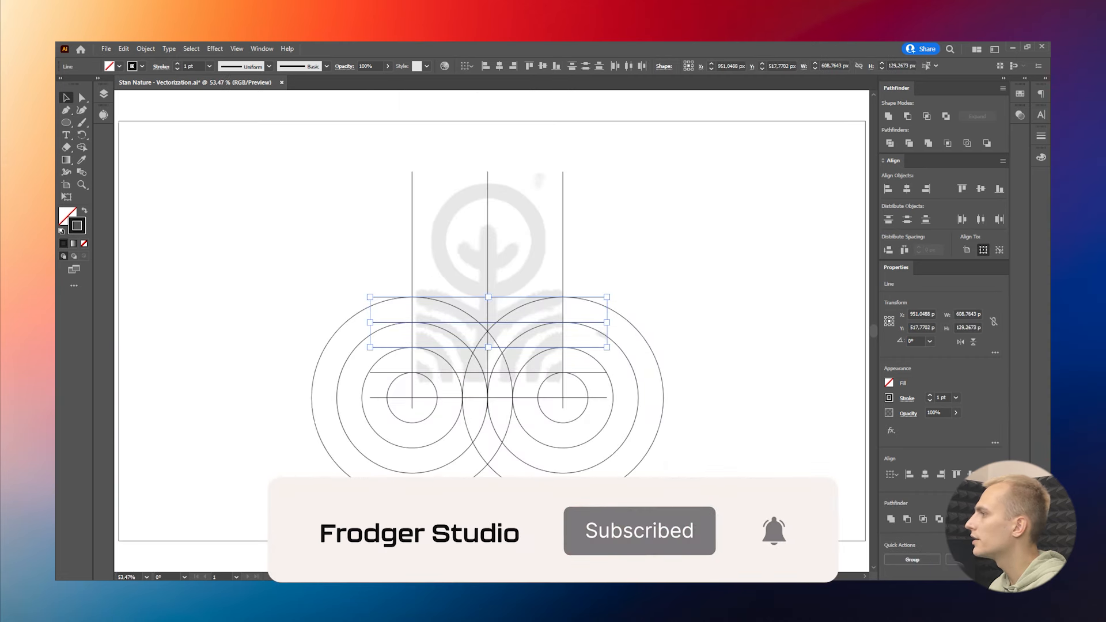
pyautogui.keyDown('shift'); pyautogui.click(605, 372); pyautogui.keyUp('shift')
pyautogui.keyDown('shift'); pyautogui.click(606, 397); pyautogui.keyUp('shift')
pyautogui.press('Delete')
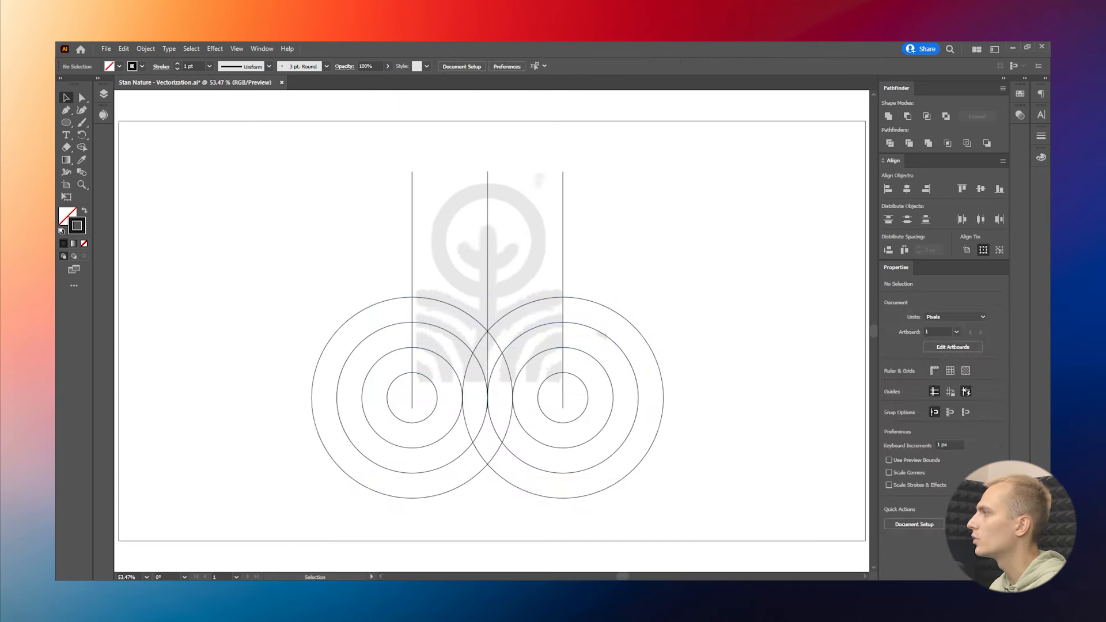
pyautogui.click(412, 301)
pyautogui.keyDown('shift'); pyautogui.click(563, 222); pyautogui.keyUp('shift')
pyautogui.press('Delete')
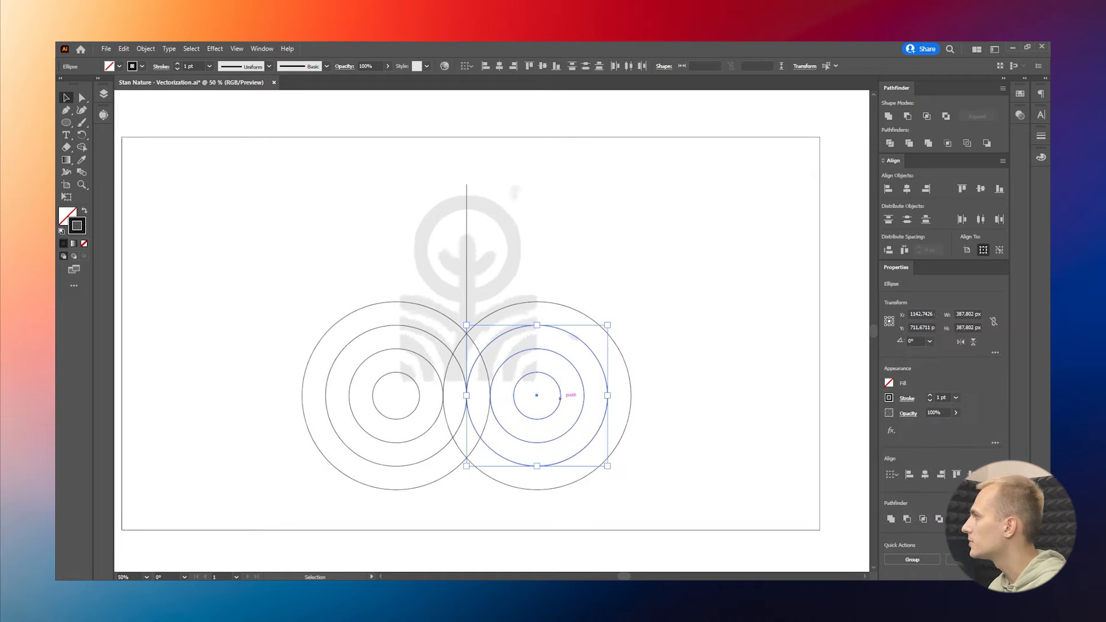
# - Copy the three inner circles up to the tree crown so the largest touches the outer field circles, and delete that largest copy
pyautogui.moveTo(554, 411); pyautogui.dragTo(489, 252)
pyautogui.scroll(4, 449, 305)
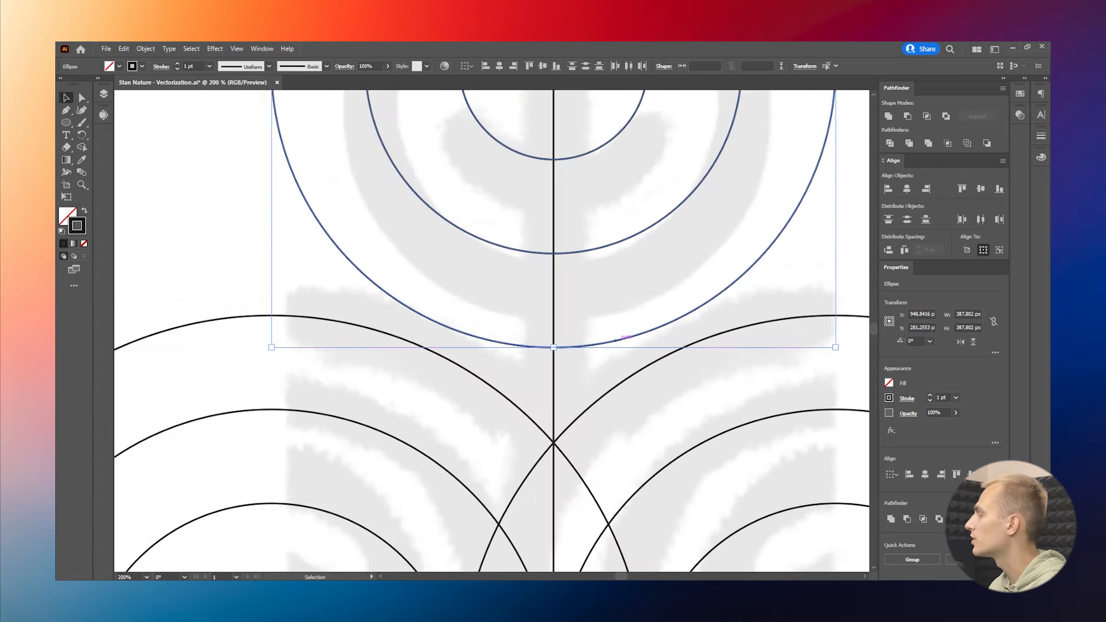
pyautogui.moveTo(626, 338); pyautogui.dragTo(626, 370)
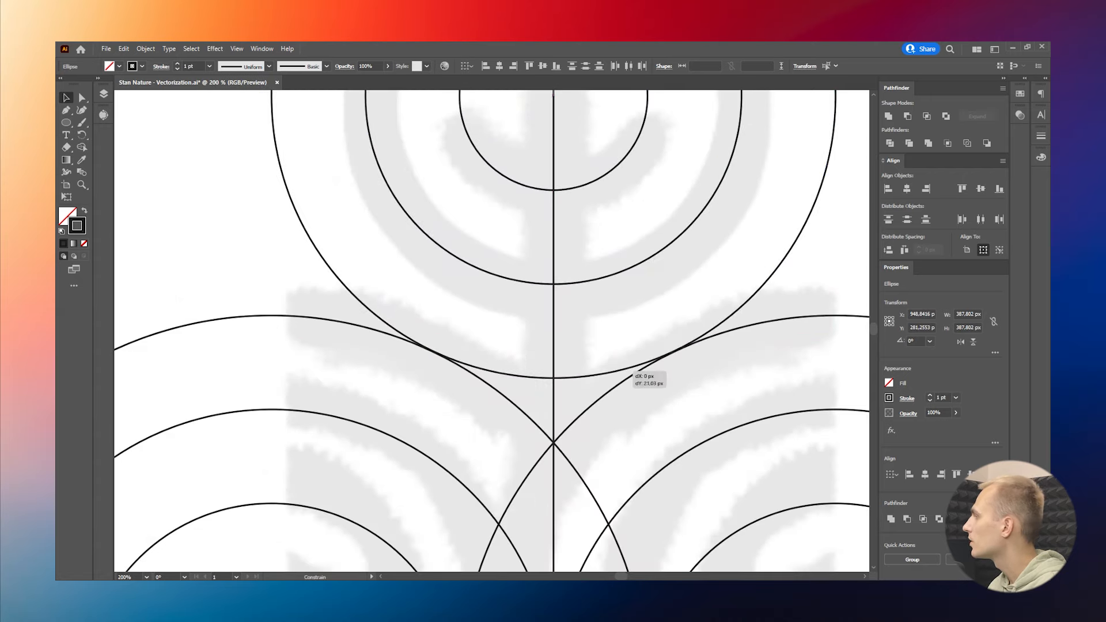
pyautogui.click(520, 320)
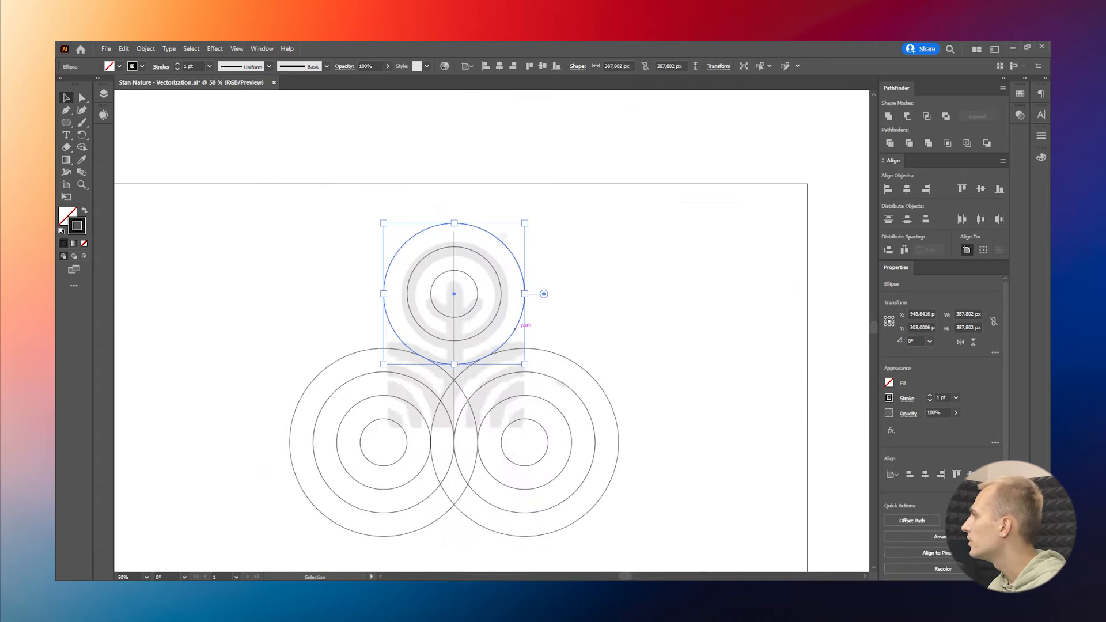
pyautogui.press('Delete')
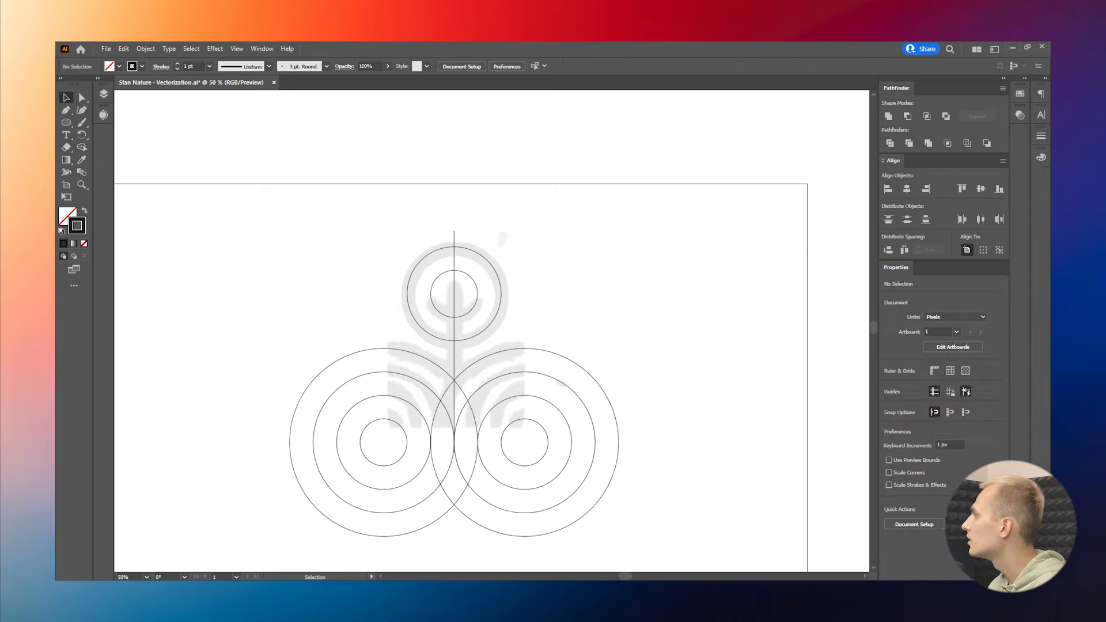
# - Cut both sets of concentric circles in half by deleting their outermost side anchor points, keeping the halves that face the trunk
pyautogui.click(82, 98)
pyautogui.moveTo(651, 410); pyautogui.dragTo(538, 477)
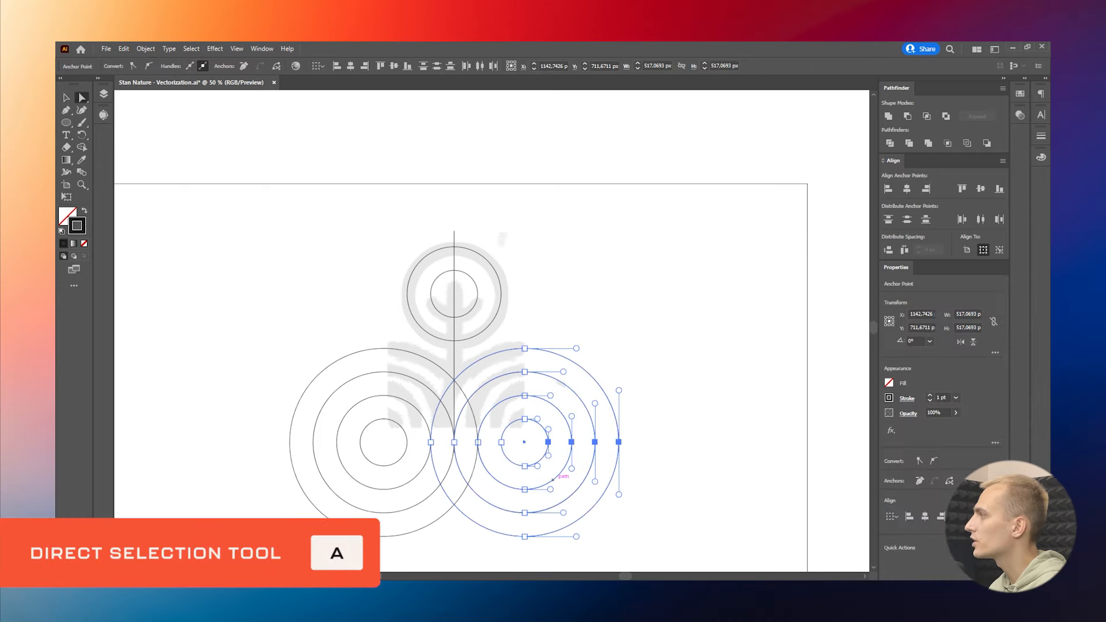
pyautogui.press('Delete')
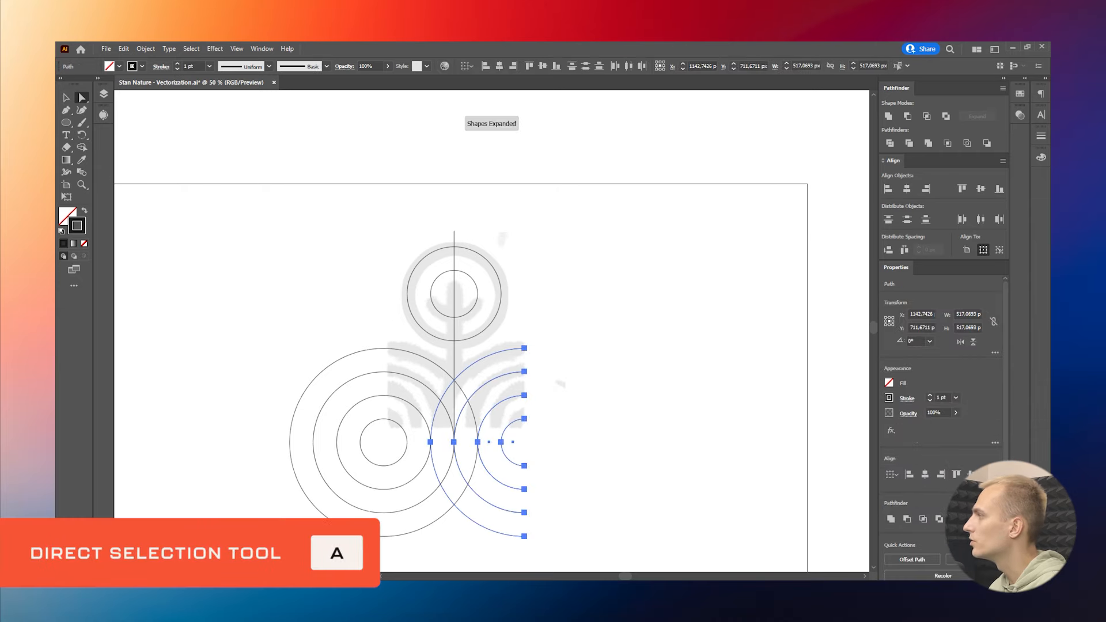
pyautogui.scroll(-1, 461, 357)
pyautogui.moveTo(214, 282); pyautogui.dragTo(368, 460)
pyautogui.press('Delete')
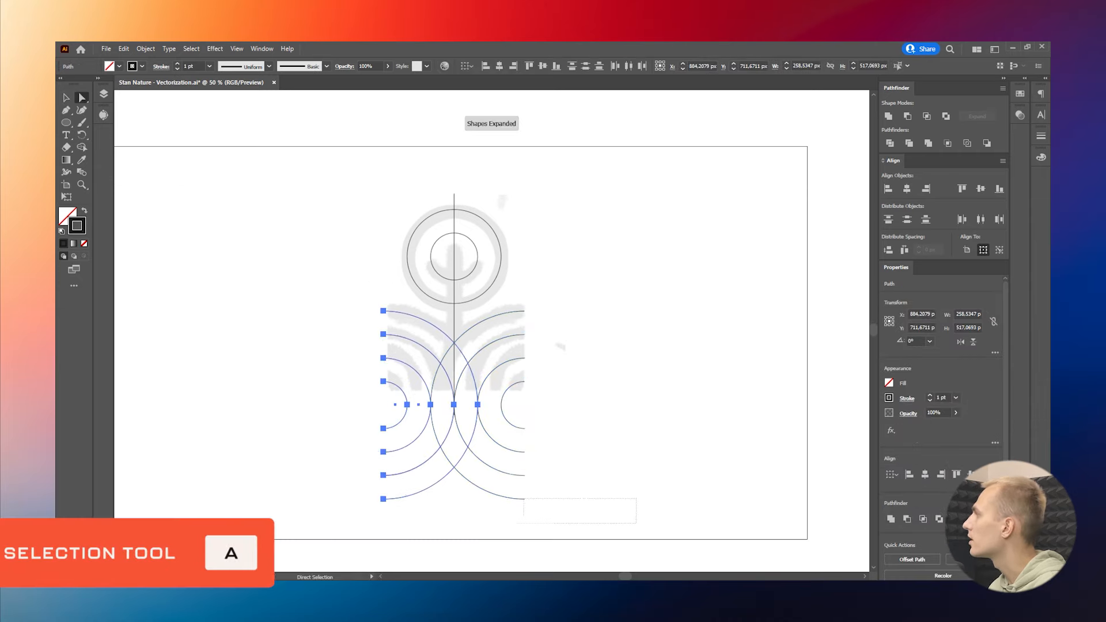
# - Remove the lower halves of the field arcs and shorten the trunk line to where the largest arcs cross
pyautogui.moveTo(524, 498); pyautogui.dragTo(289, 420)
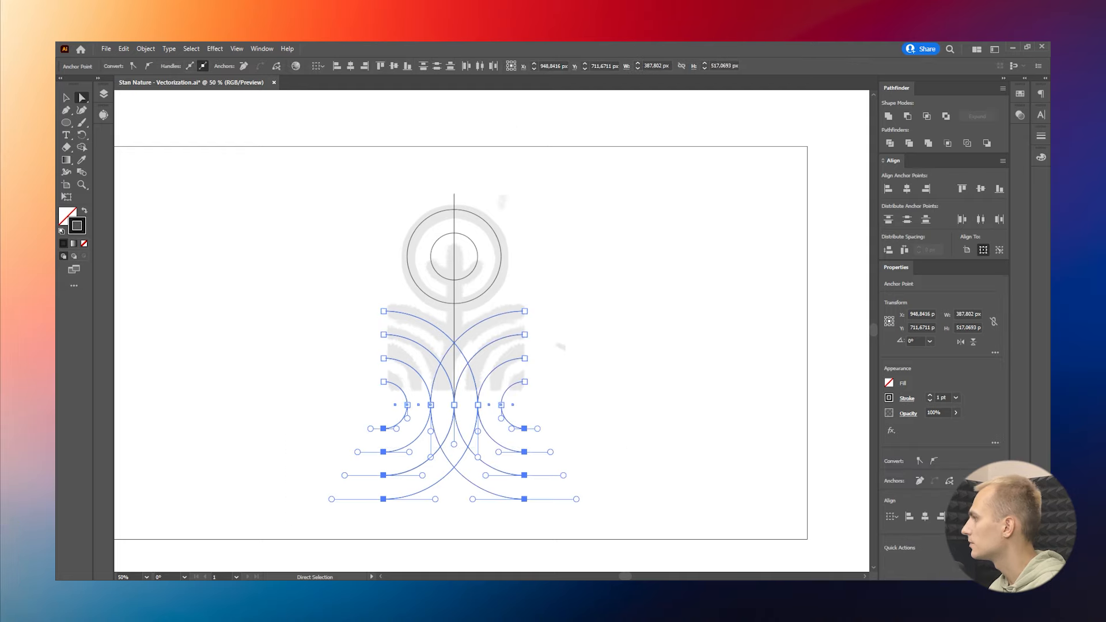
pyautogui.press('Delete')
pyautogui.click(289, 420)
pyautogui.moveTo(454, 415); pyautogui.dragTo(454, 343)
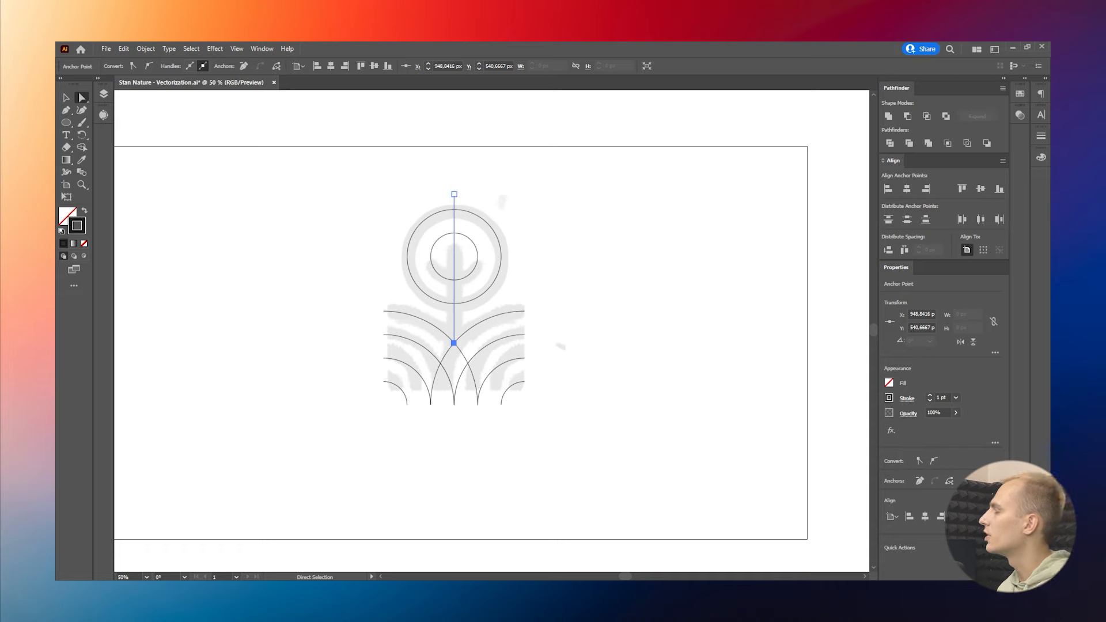
pyautogui.hotkey('ctrl', 'shift', 'a')
# - Set the stroke weight of all the logo lines to 35 pt
pyautogui.moveTo(195, 66); pyautogui.dragTo(152, 68)
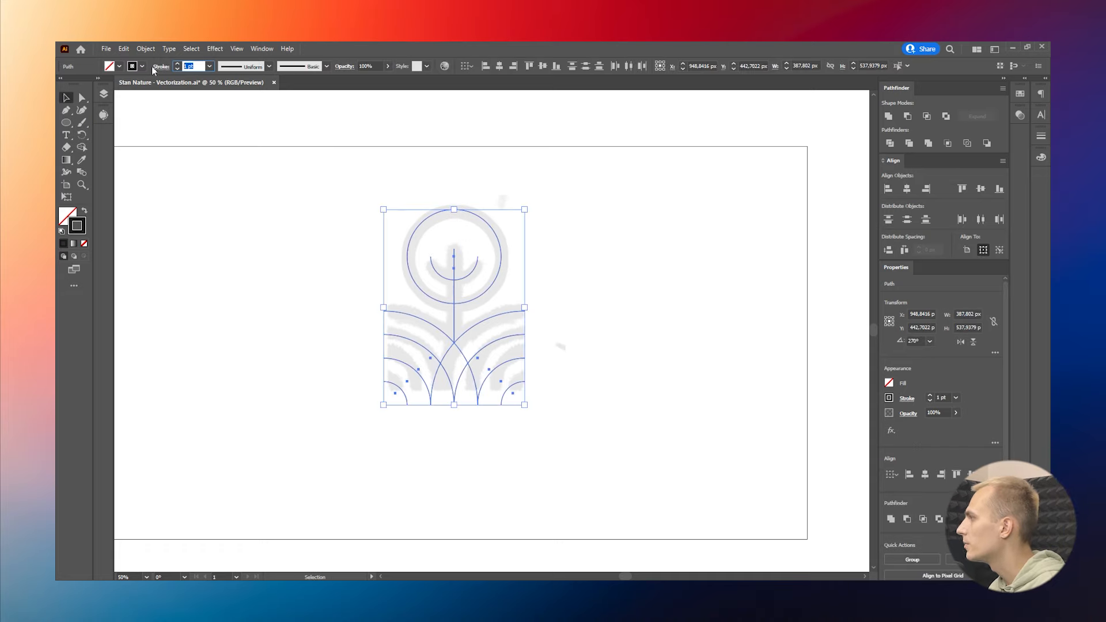
pyautogui.write('3')
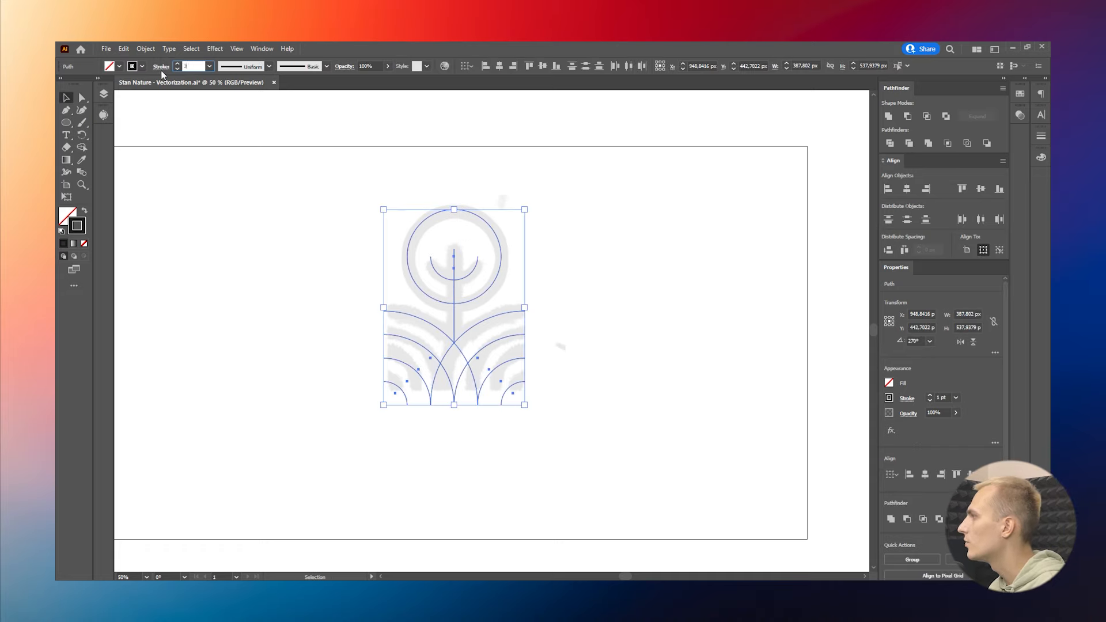
pyautogui.press('Return')
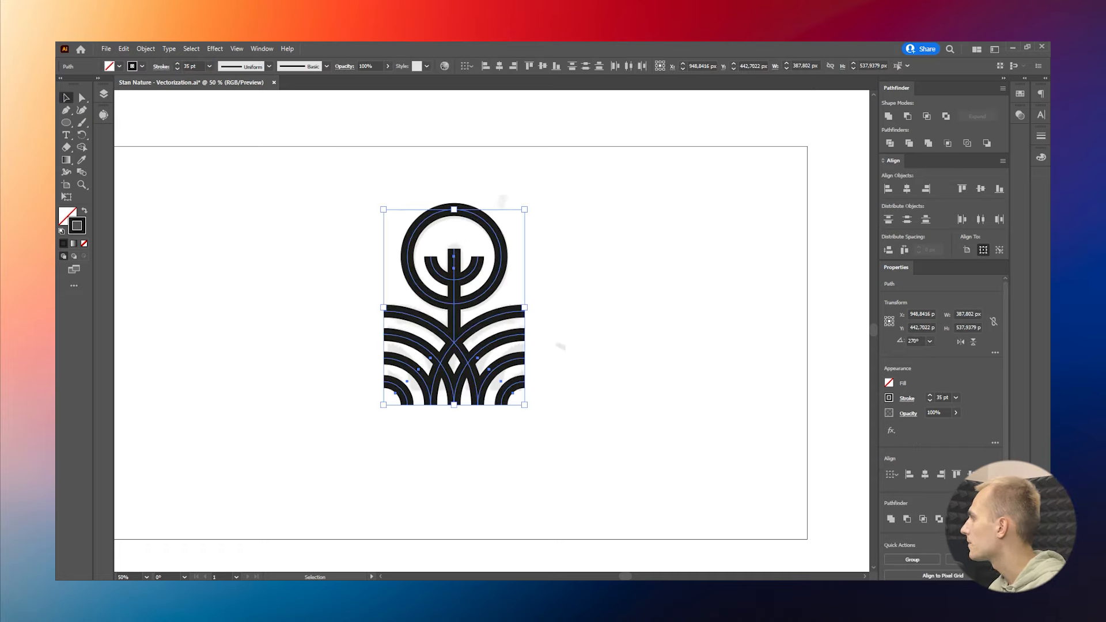
# - Remove the overlapping arc segments below the trunk with the Shape Builder so the right field's arcs sit in front of the left ones
pyautogui.hotkey('shift', 'm')
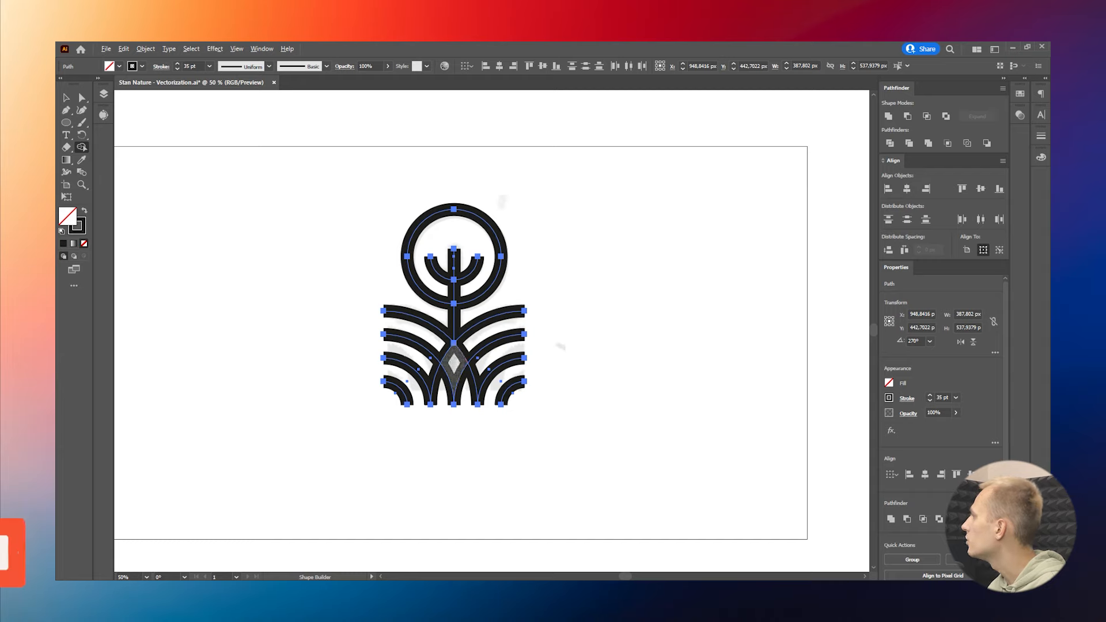
pyautogui.keyDown('alt'); pyautogui.click(461, 352); pyautogui.keyUp('alt')
pyautogui.keyDown('alt'); pyautogui.click(475, 383); pyautogui.keyUp('alt')
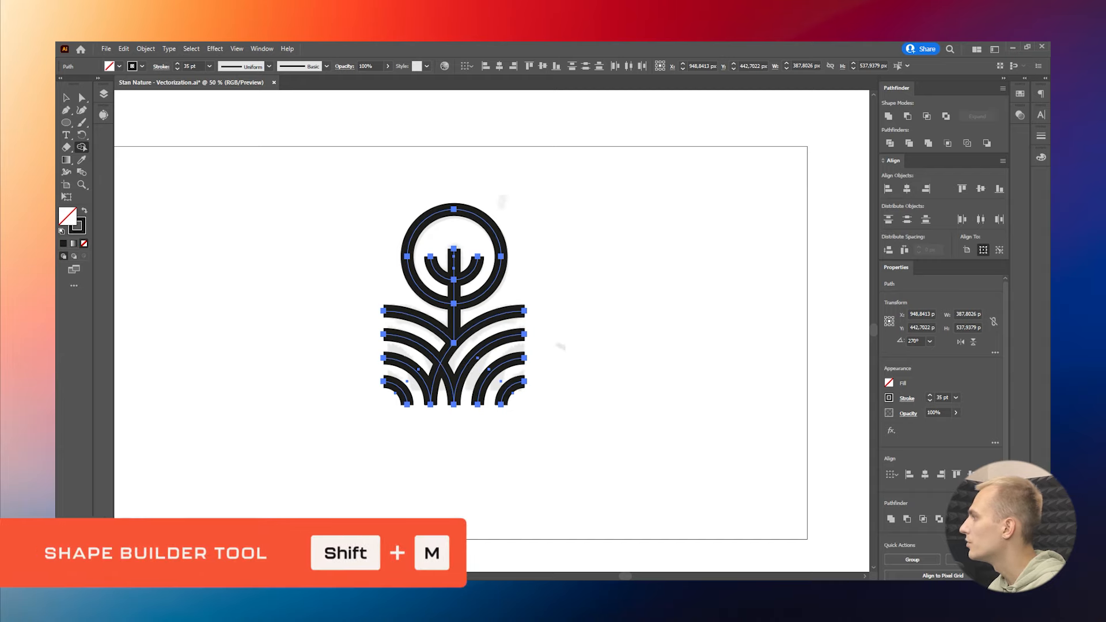
pyautogui.keyDown('alt'); pyautogui.click(450, 382); pyautogui.keyUp('alt')
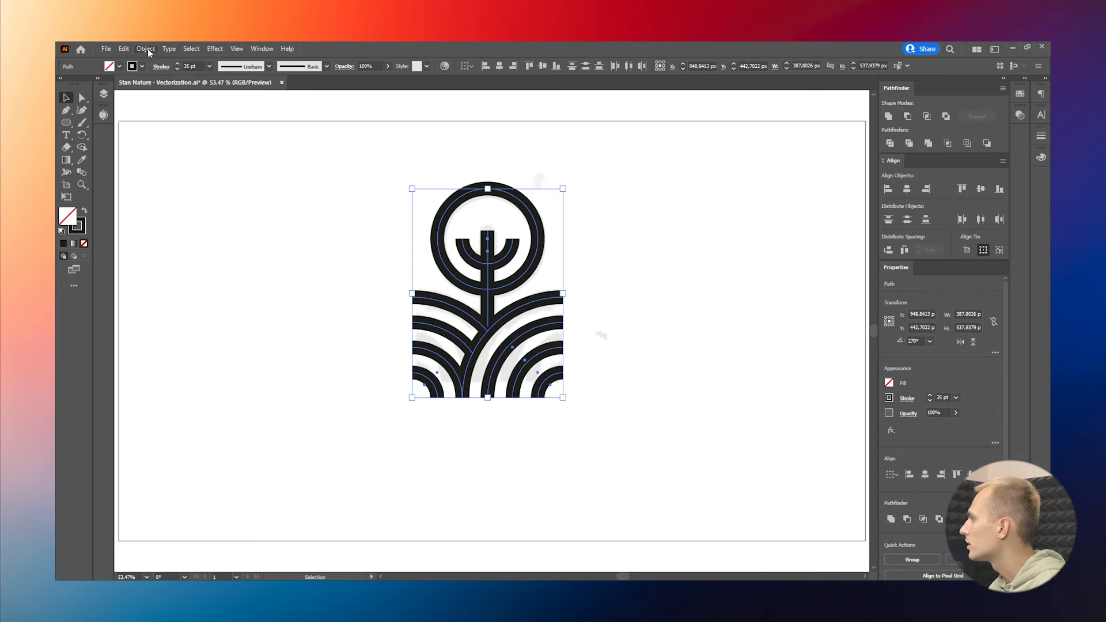
# - Expand the fill and stroke of the logo lines into solid shapes
pyautogui.click(146, 49)
pyautogui.click(190, 170)
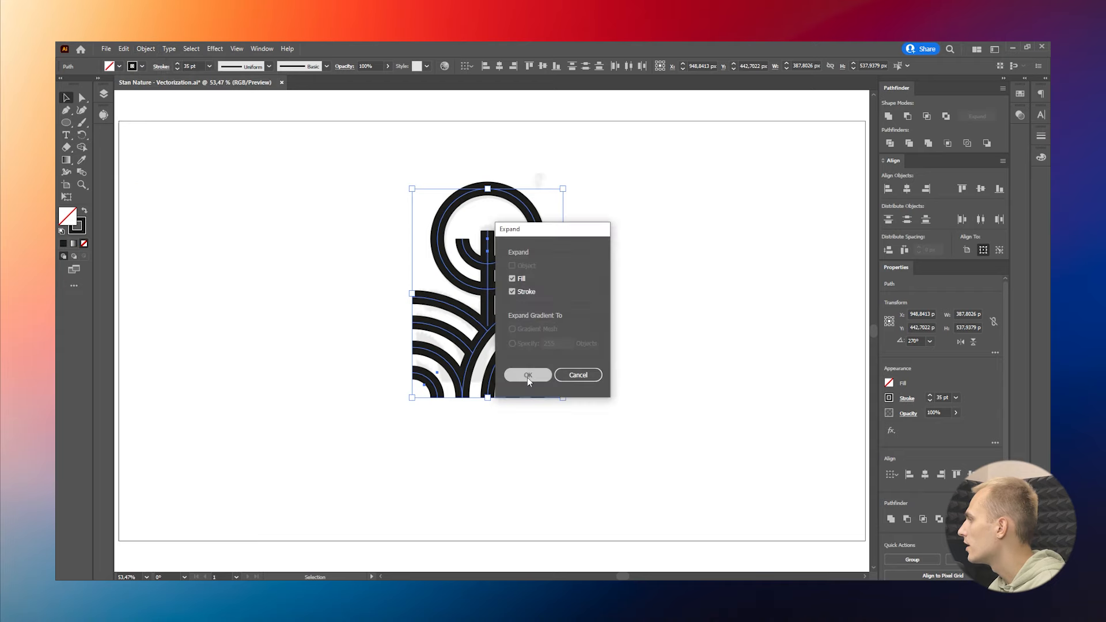
pyautogui.click(527, 376)
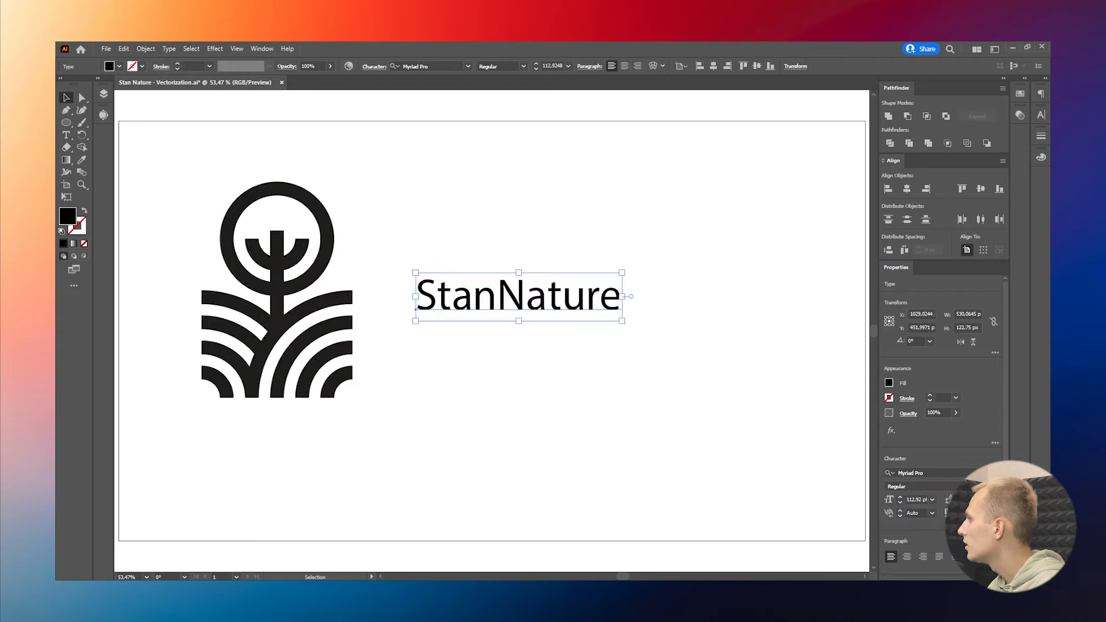
# - Set the StanNature text in the Mont Heavy DEMO font
pyautogui.click(429, 67)
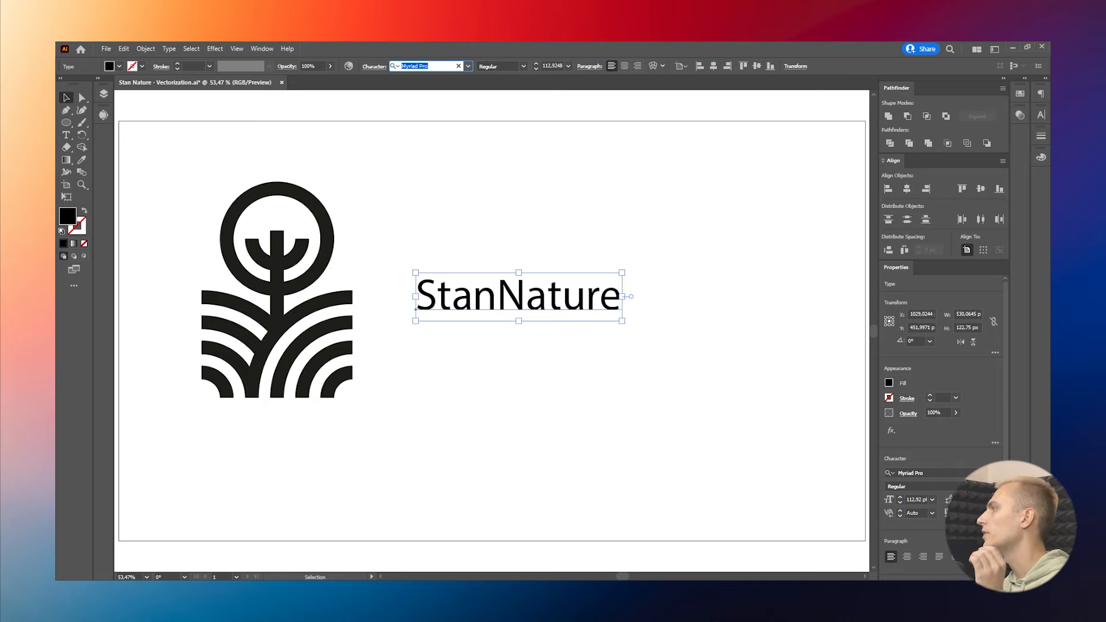
pyautogui.write('mont hea')
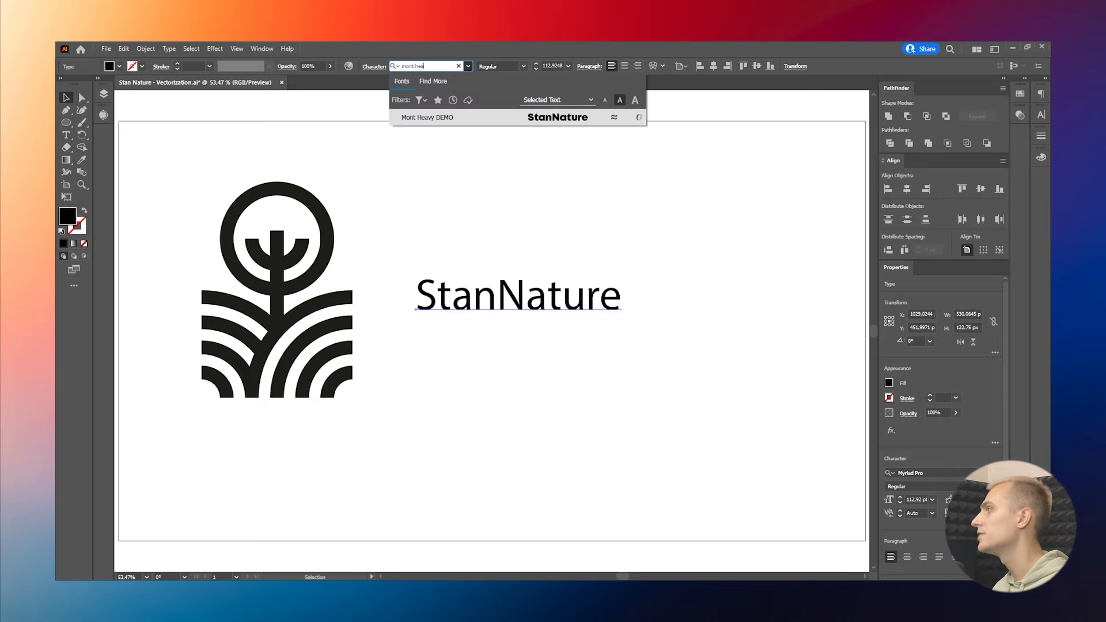
pyautogui.click(488, 117)
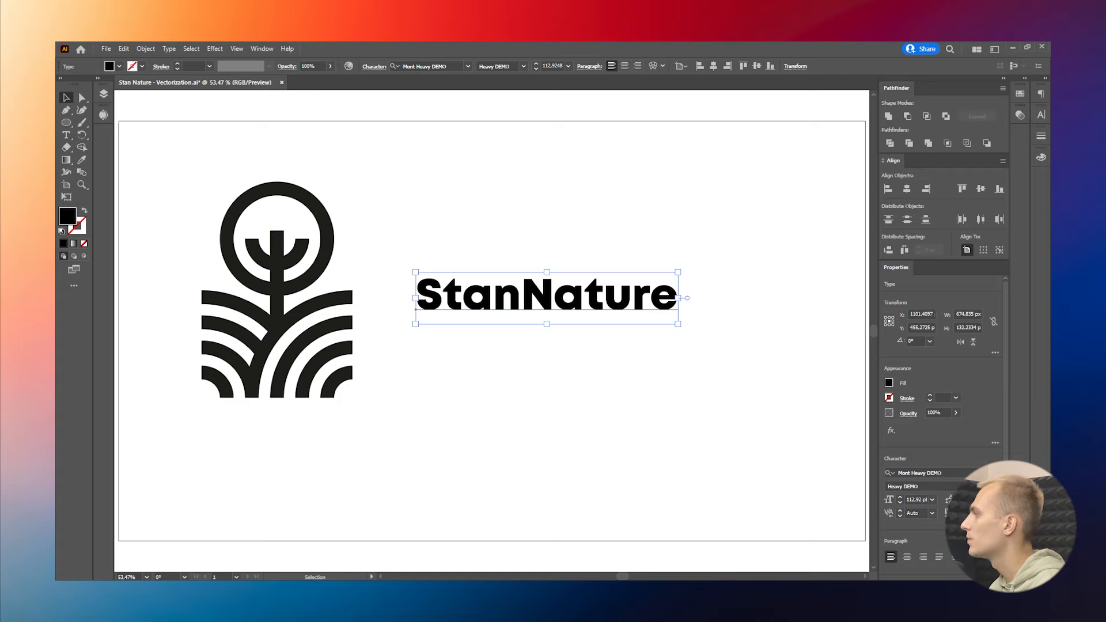
pyautogui.hotkey('ctrl', 'shift', 'a')
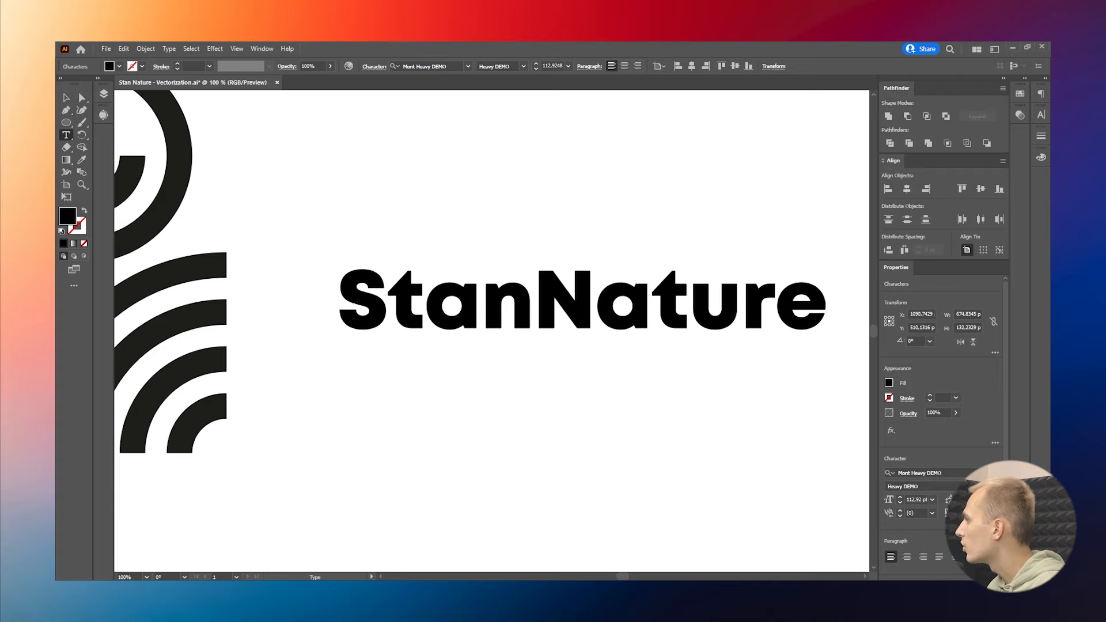
# - Tighten the kerning between the letters a and n of Stan in the wordmark to -20
pyautogui.click(424, 306)
pyautogui.press('Right')
pyautogui.hotkey('alt', 'Left')
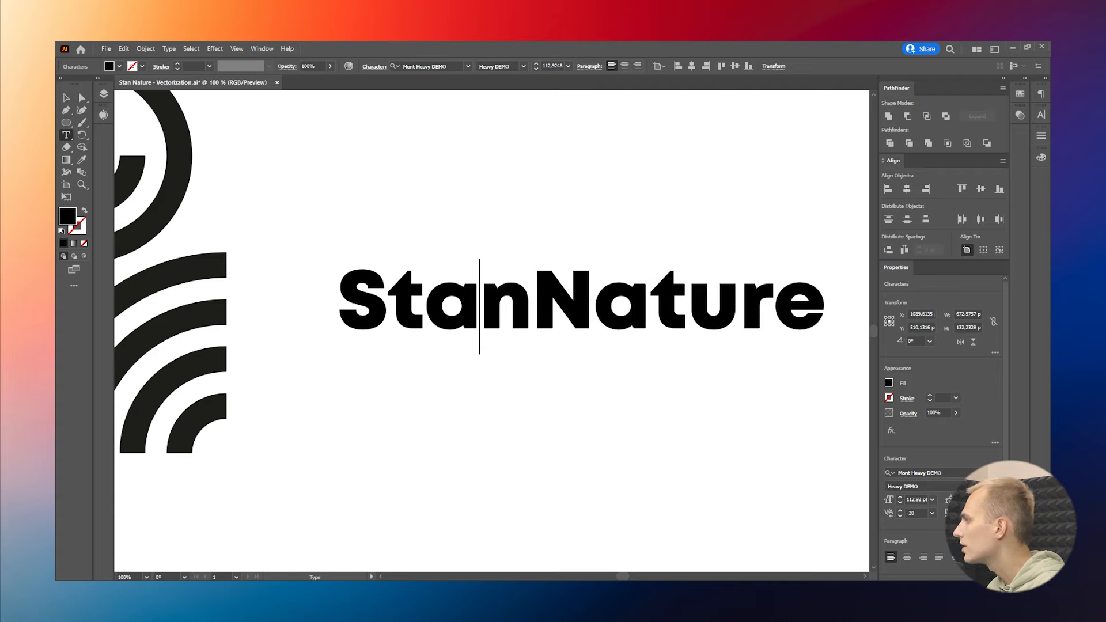
pyautogui.hotkey('ctrl', '-')
pyautogui.press('Escape')
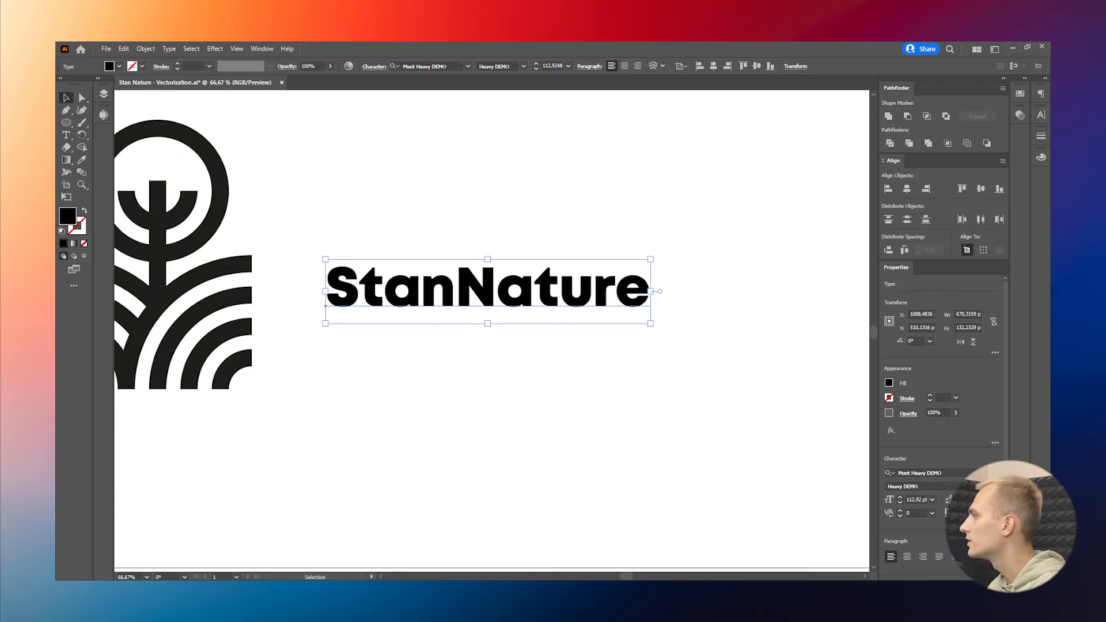
# - Convert the StanNature text to outlines and shift the wordmark slightly down and to the left, beside the icon
pyautogui.rightClick(432, 306)
pyautogui.click(489, 392)
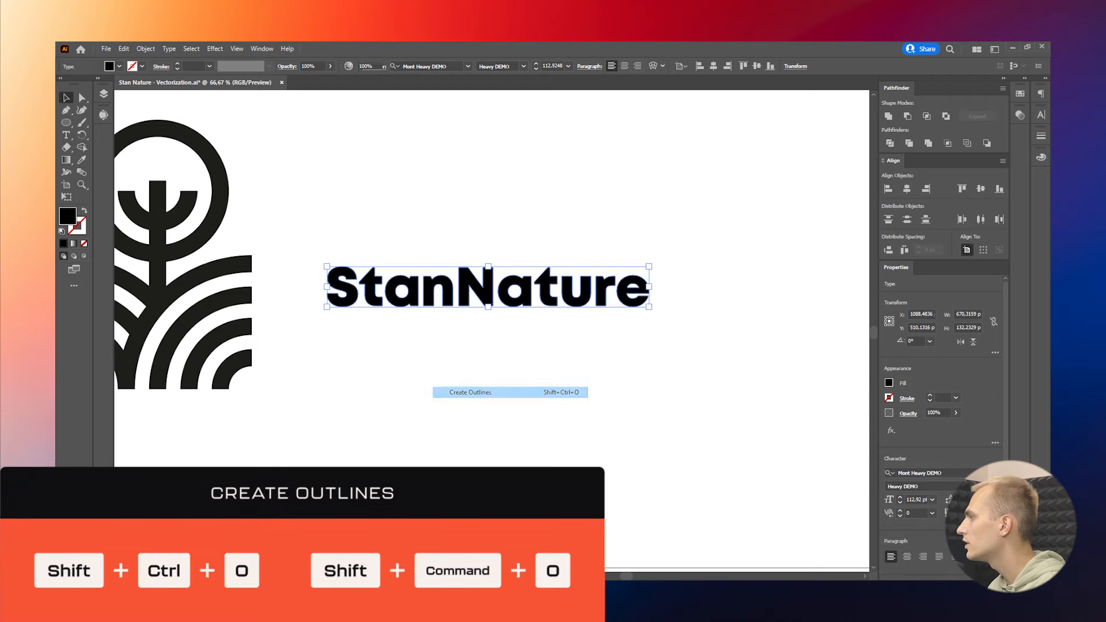
pyautogui.moveTo(567, 294); pyautogui.dragTo(555, 313)
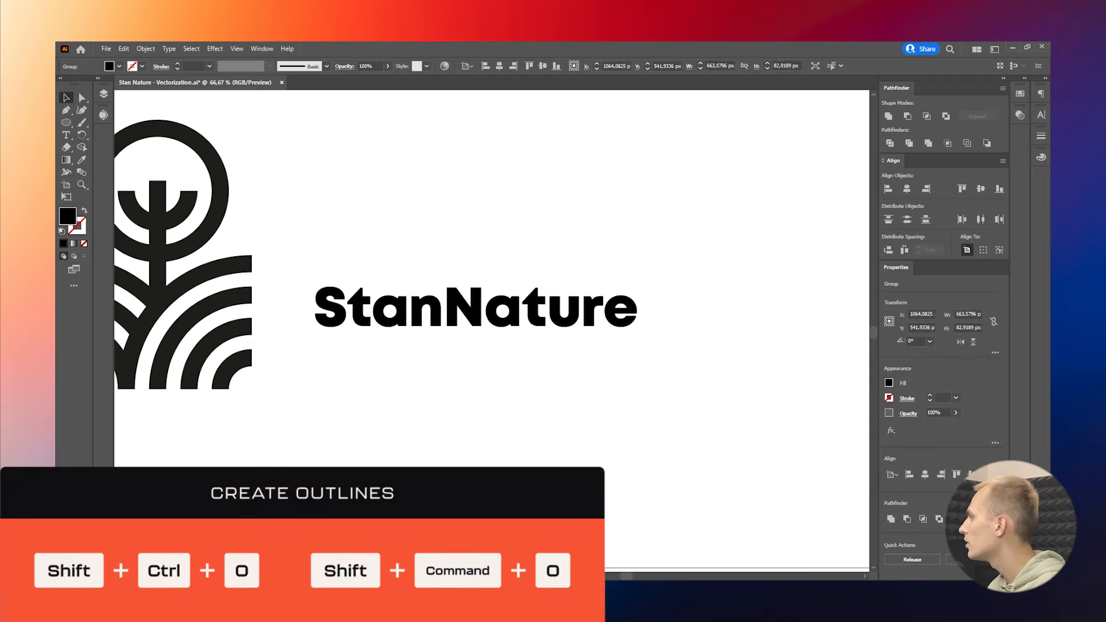
pyautogui.click(656, 390)
pyautogui.scroll(-3, 657, 389)
pyautogui.scroll(2, 594, 389)
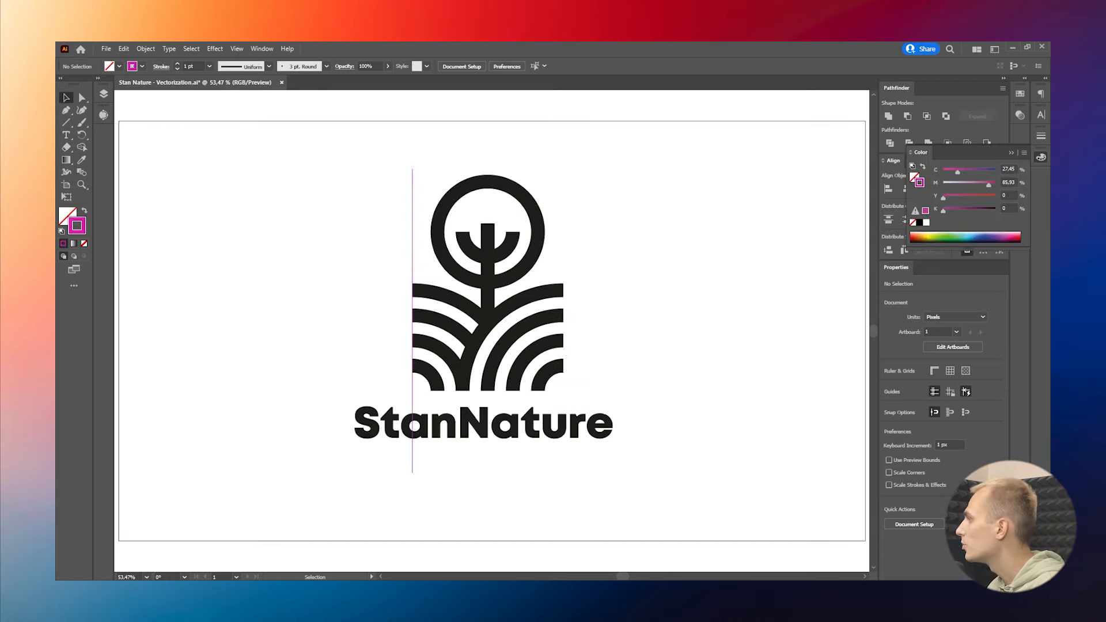
# - Copy the magenta vertical guide line to the icon's right edge and scale the wordmark to fit between the two guide lines
pyautogui.moveTo(412, 321); pyautogui.dragTo(563, 321)
pyautogui.click(368, 424)
pyautogui.moveTo(355, 423); pyautogui.dragTo(413, 421)
pyautogui.moveTo(612, 424); pyautogui.dragTo(563, 421)
pyautogui.click(627, 403)
pyautogui.scroll(-1, 576, 369)
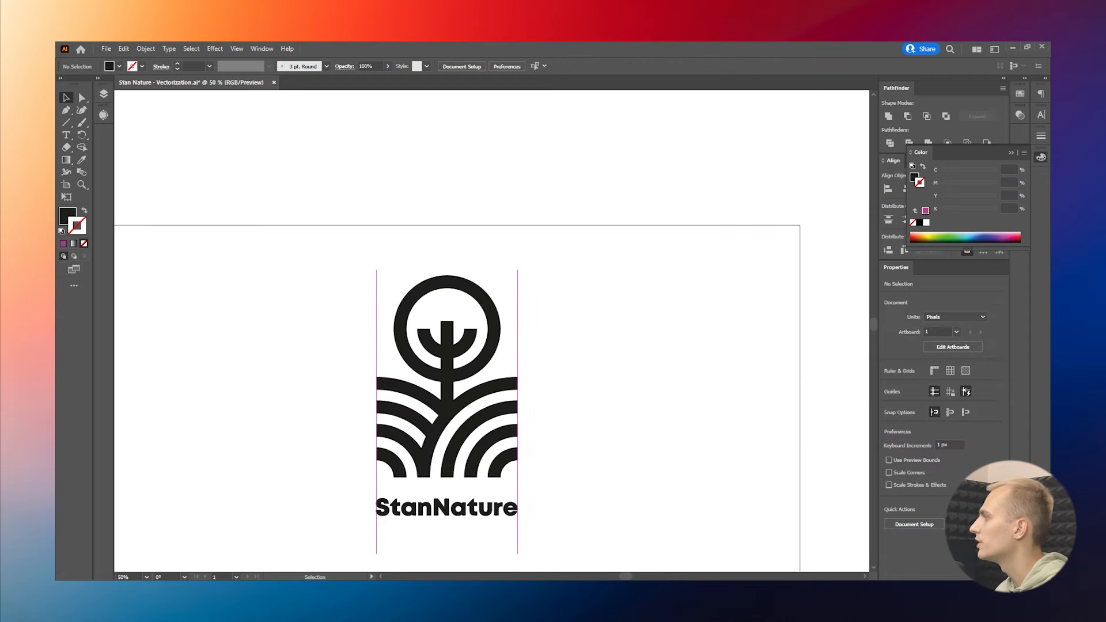
# - Add three copies of the left guide line and distribute all five vertical lines evenly across the icon's width
pyautogui.moveTo(376, 288); pyautogui.dragTo(392, 289)
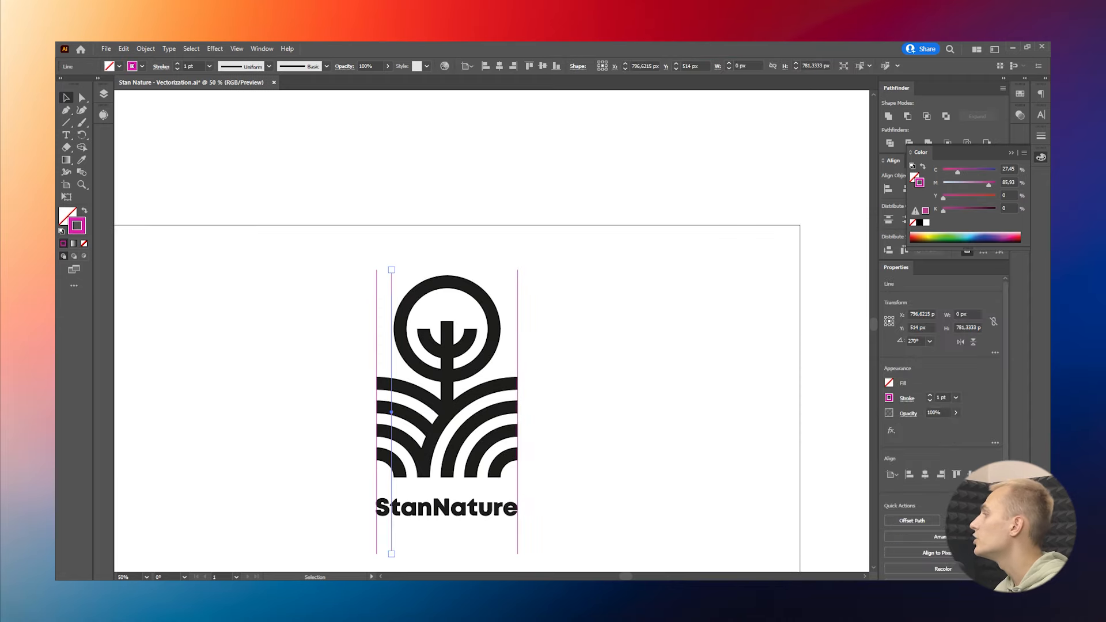
pyautogui.hotkey('ctrl', 'd')
pyautogui.hotkey('ctrl', 'd')
pyautogui.moveTo(328, 246); pyautogui.dragTo(554, 272)
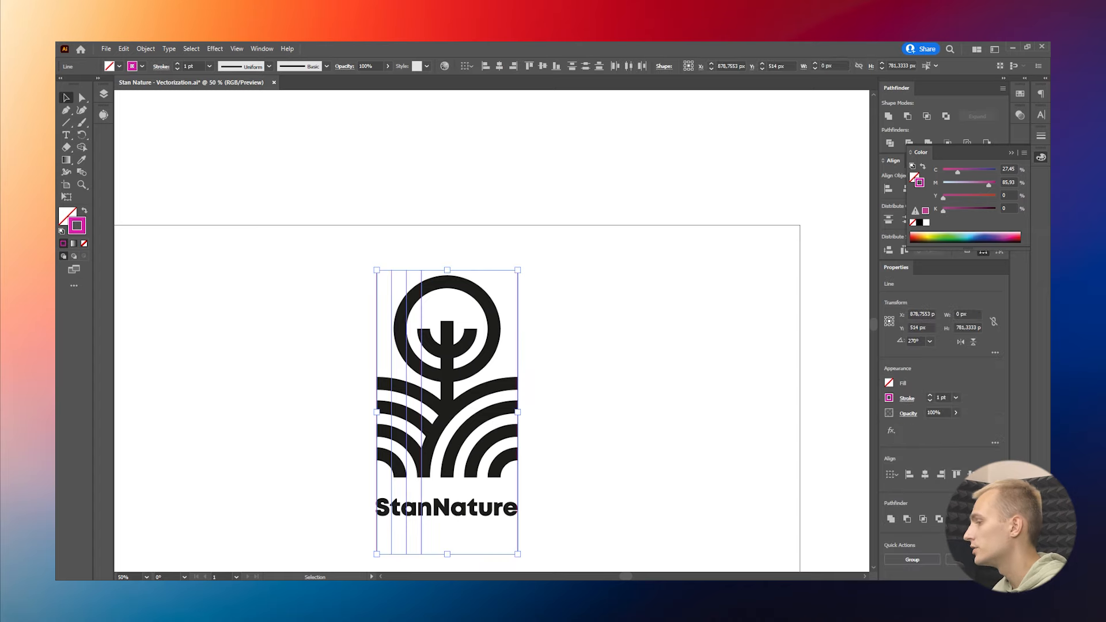
pyautogui.click(1011, 153)
pyautogui.click(904, 250)
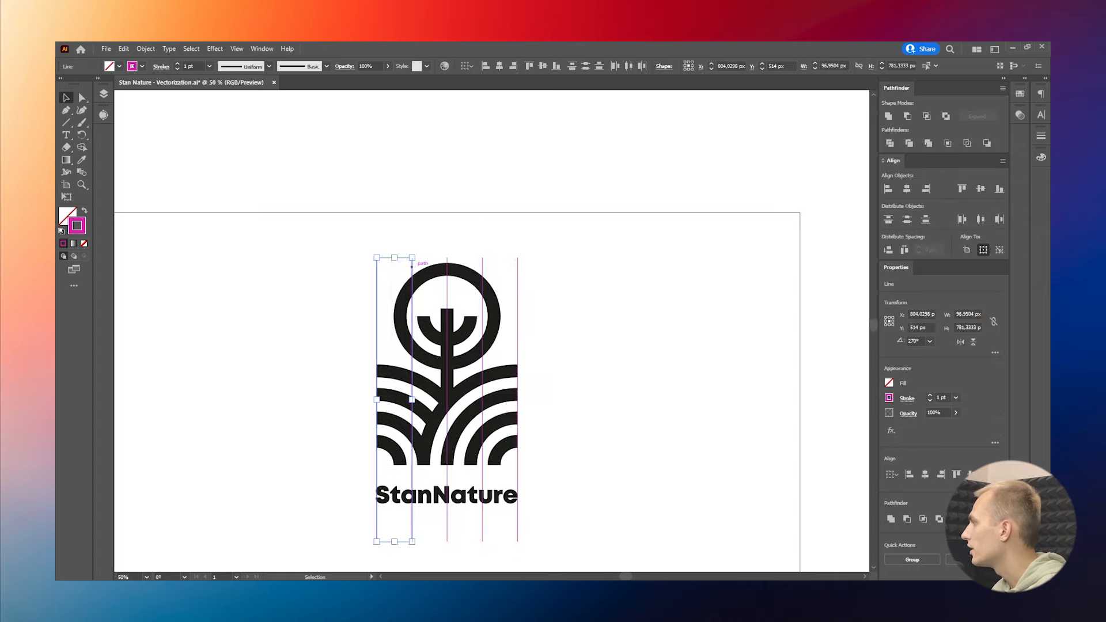
# - Copy the guide lines one column outward on both sides of the icon and scale the wordmark to span the outermost lines
pyautogui.moveTo(412, 258); pyautogui.dragTo(377, 258)
pyautogui.moveTo(518, 258); pyautogui.dragTo(553, 270)
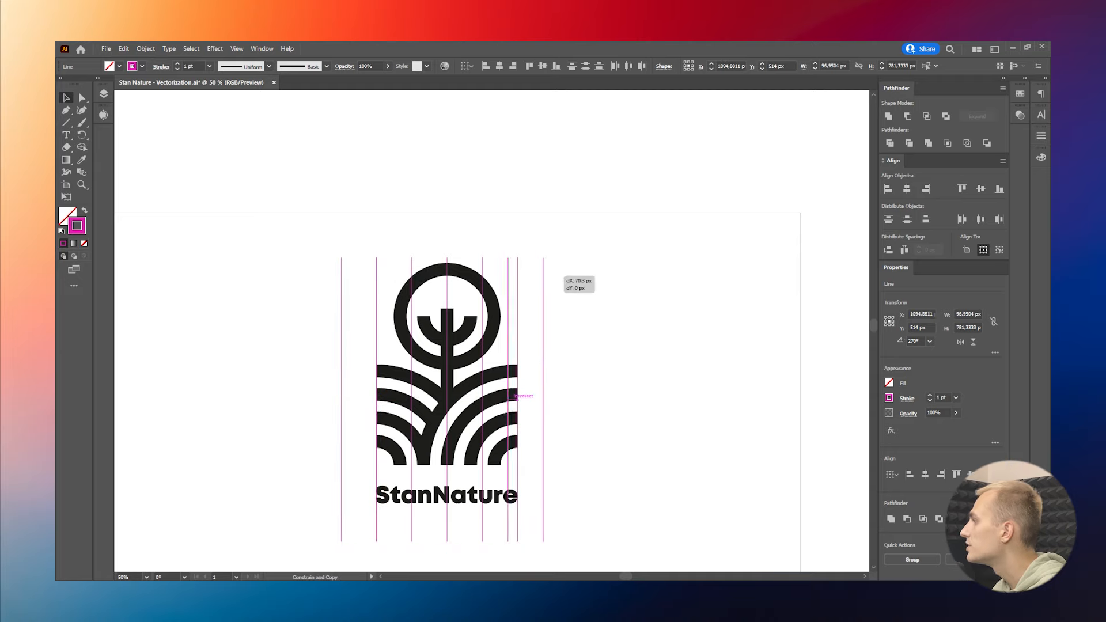
pyautogui.click(382, 495)
pyautogui.moveTo(375, 495); pyautogui.dragTo(341, 494)
pyautogui.scroll(3, 552, 493)
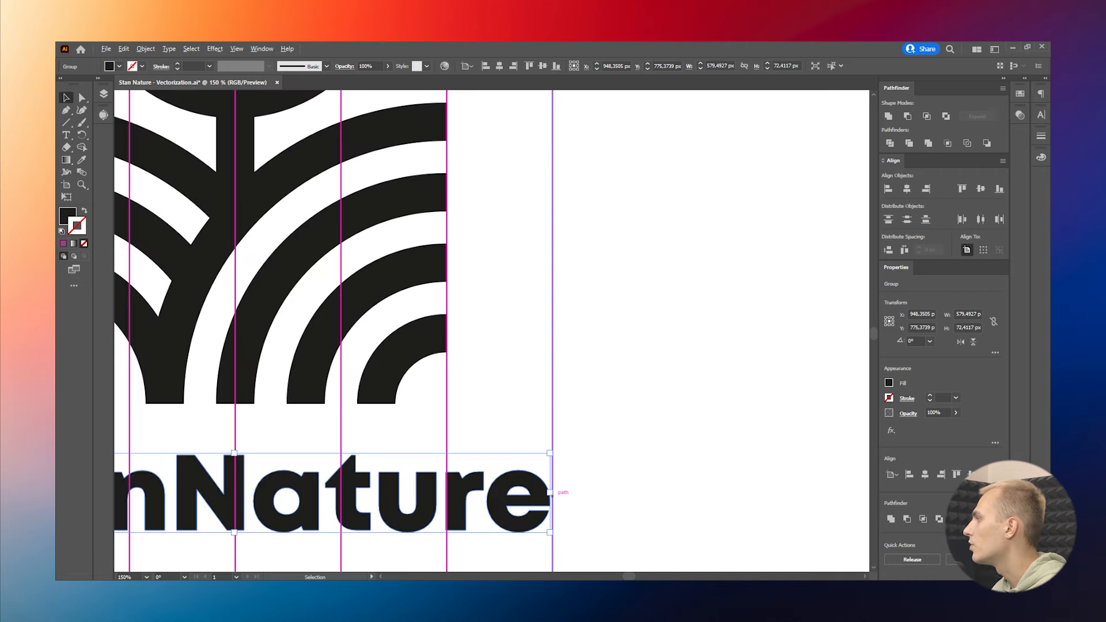
pyautogui.moveTo(551, 494); pyautogui.dragTo(553, 494)
pyautogui.moveTo(553, 493); pyautogui.dragTo(555, 491)
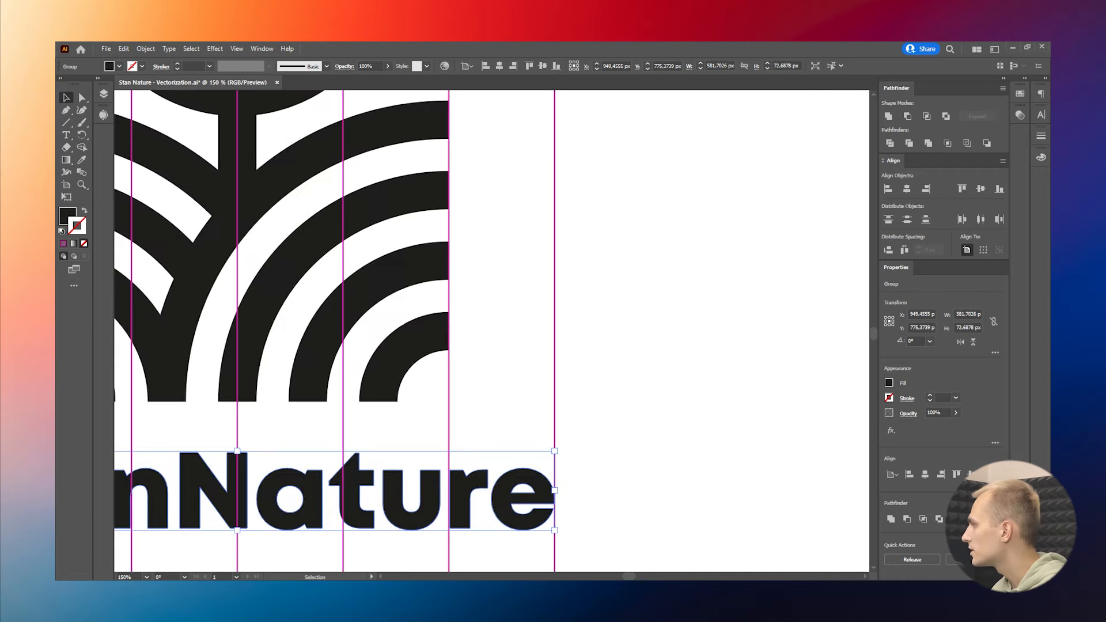
pyautogui.hotkey('ctrl', '0')
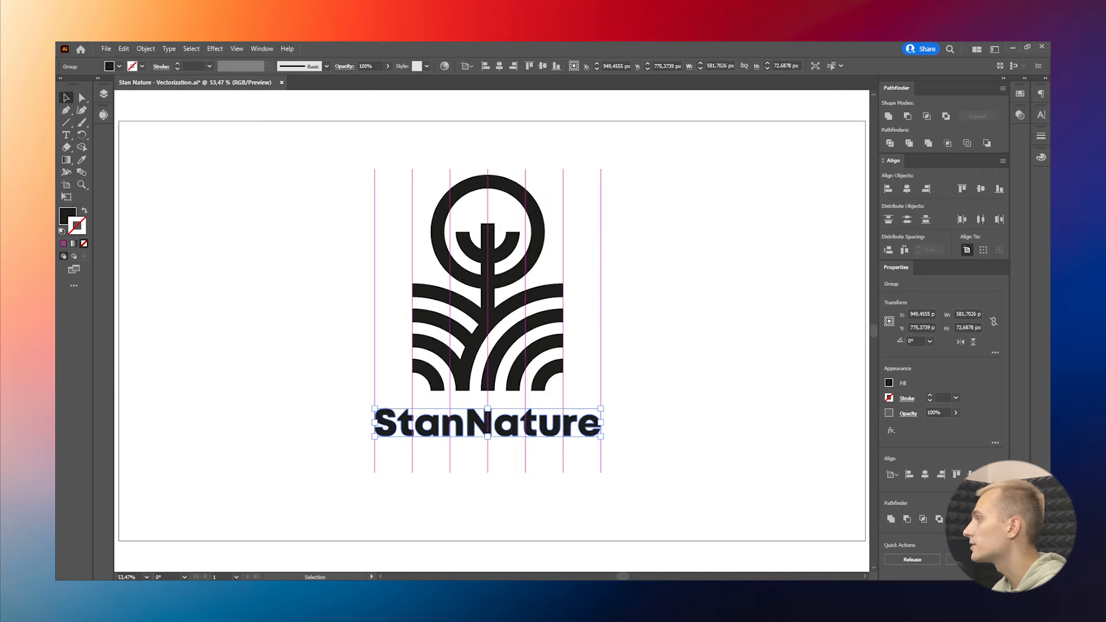
# - Deselect the wordmark and shift the two leftmost guide lines about two columns farther to the left
pyautogui.hotkey('ctrl', 'shift', 'a')
pyautogui.moveTo(363, 216); pyautogui.dragTo(423, 236)
pyautogui.moveTo(412, 231); pyautogui.dragTo(329, 230)
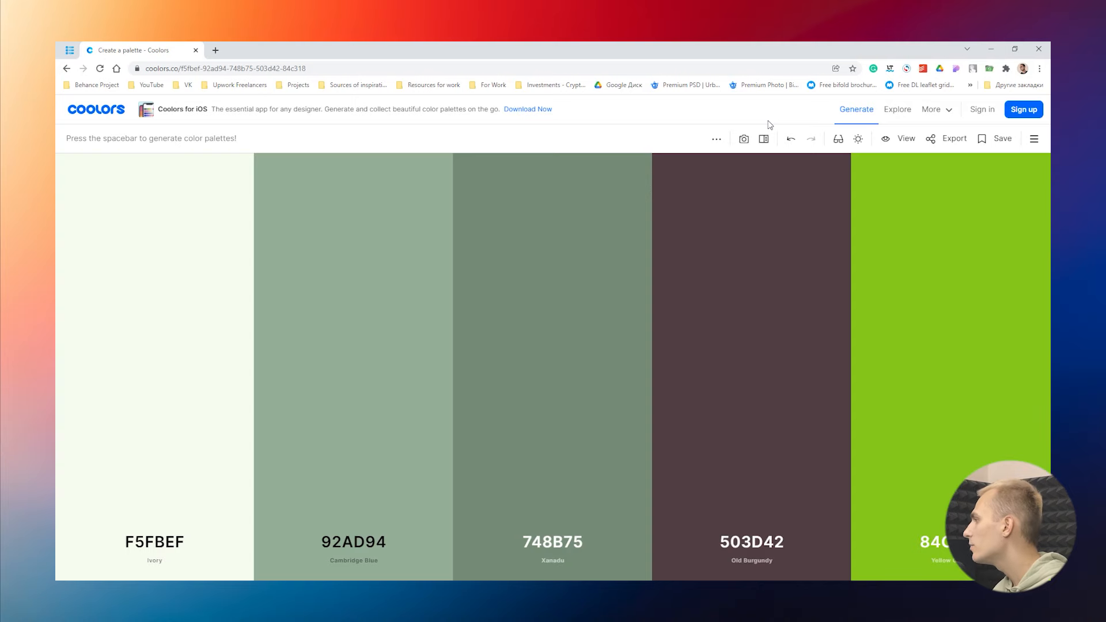
# - Switch to Coolors and generate several random color palettes to explore color options for the logo
pyautogui.press('space')
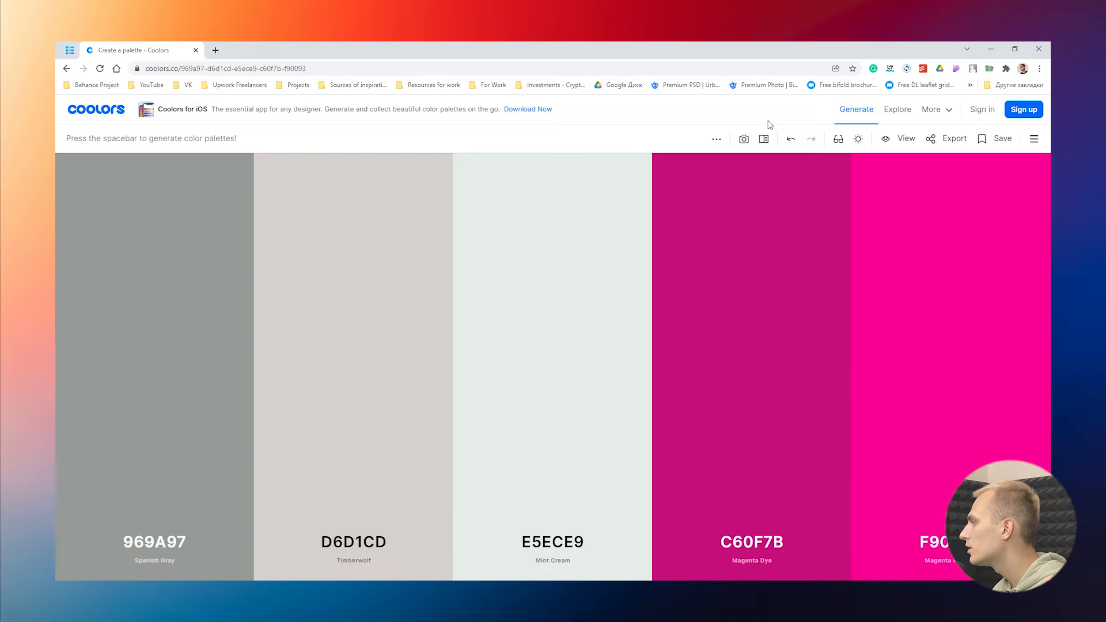
pyautogui.press('space')
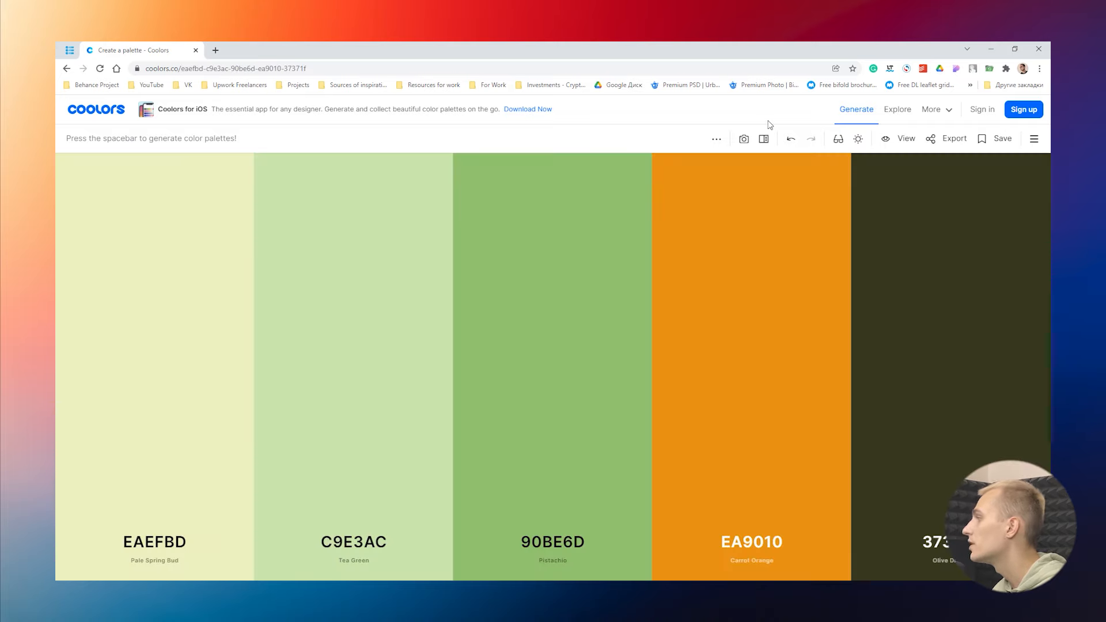
pyautogui.press('space')
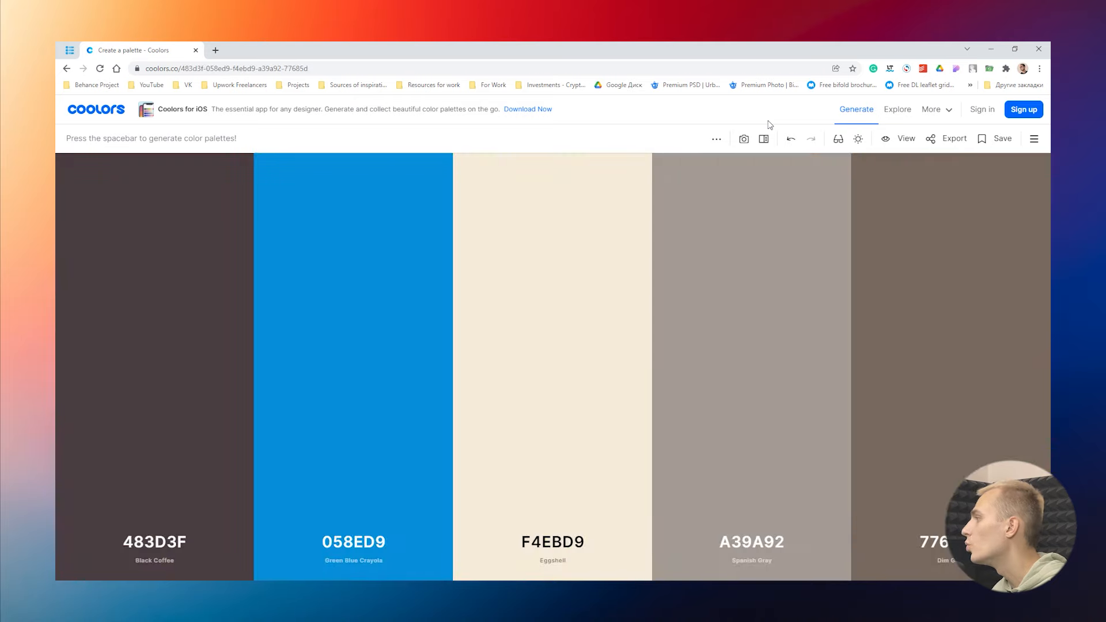
pyautogui.press('space')
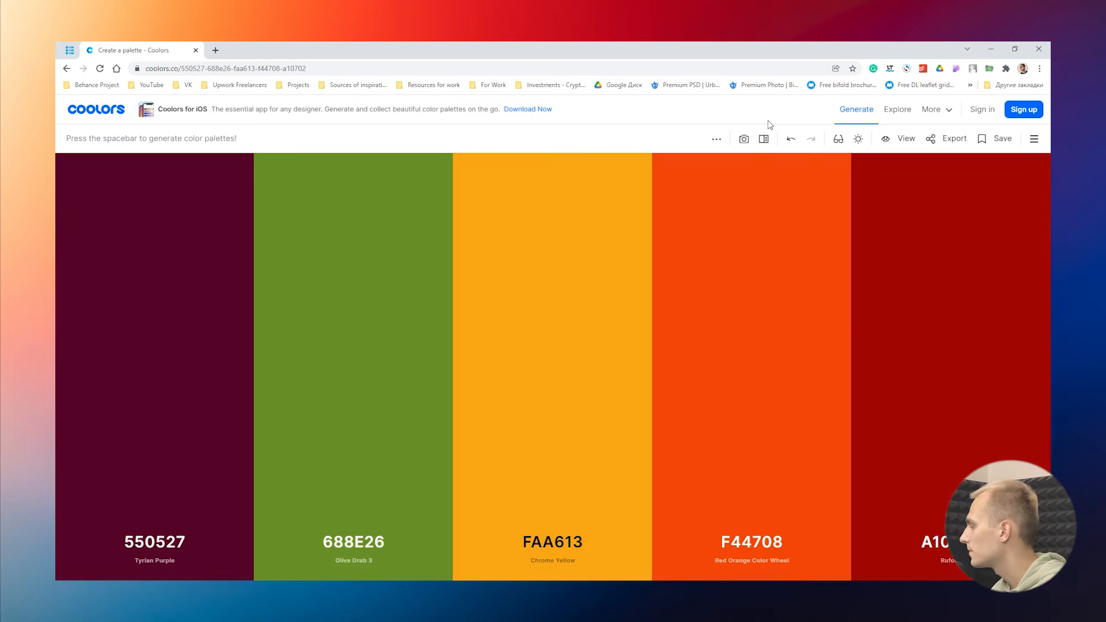
pyautogui.press('space')
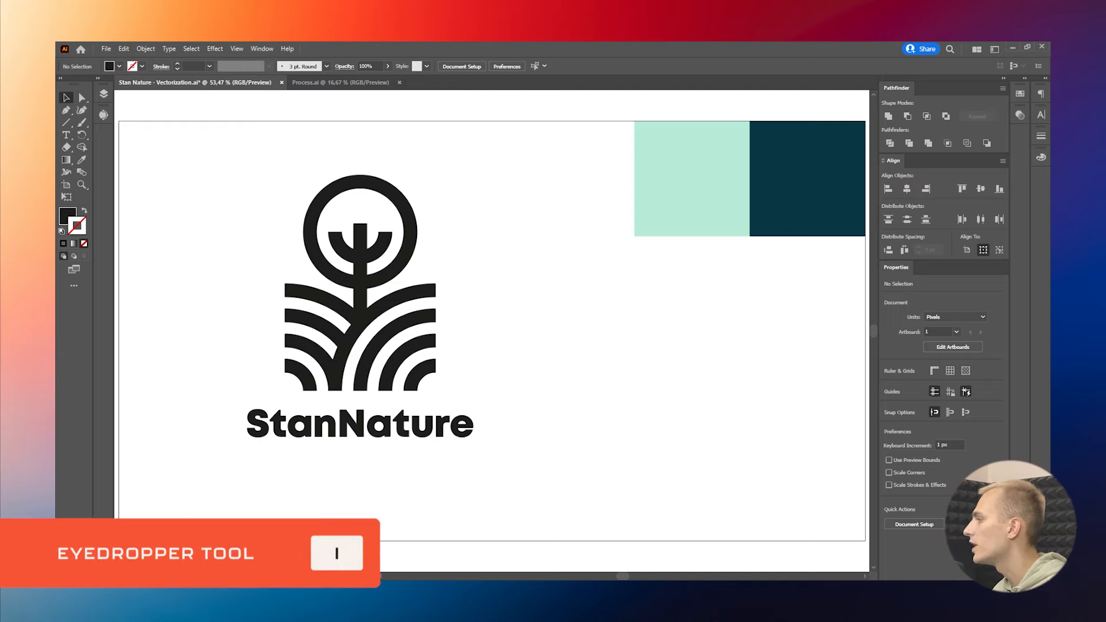
# - Back in Illustrator, color the logo dark teal on a mint left-half background and enlarge it slightly about its center
pyautogui.scroll(-3, 501, 389)
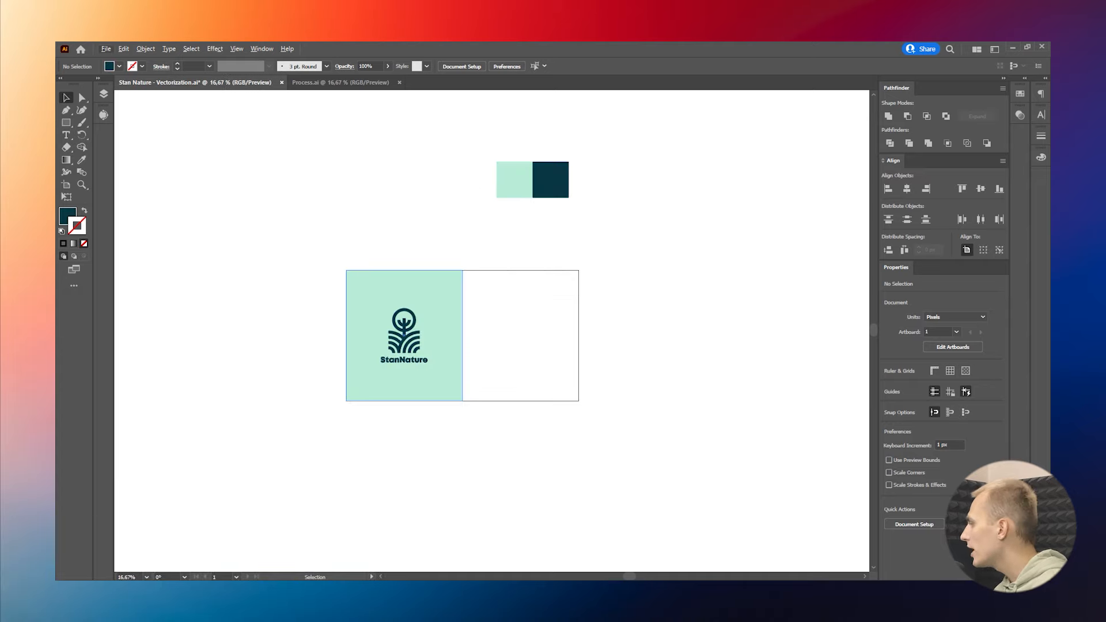
pyautogui.scroll(1, 410, 305)
pyautogui.click(416, 331)
pyautogui.scroll(1, 418, 333)
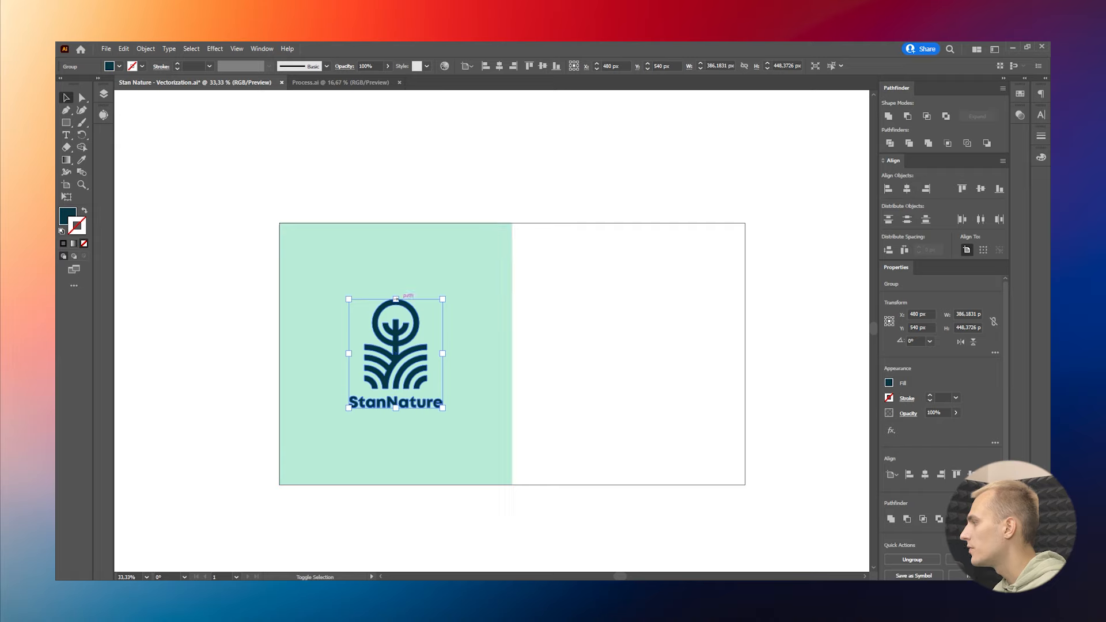
pyautogui.moveTo(395, 299); pyautogui.dragTo(398, 293)
pyautogui.click(521, 432)
pyautogui.scroll(2, 483, 416)
pyautogui.scroll(-3, 422, 418)
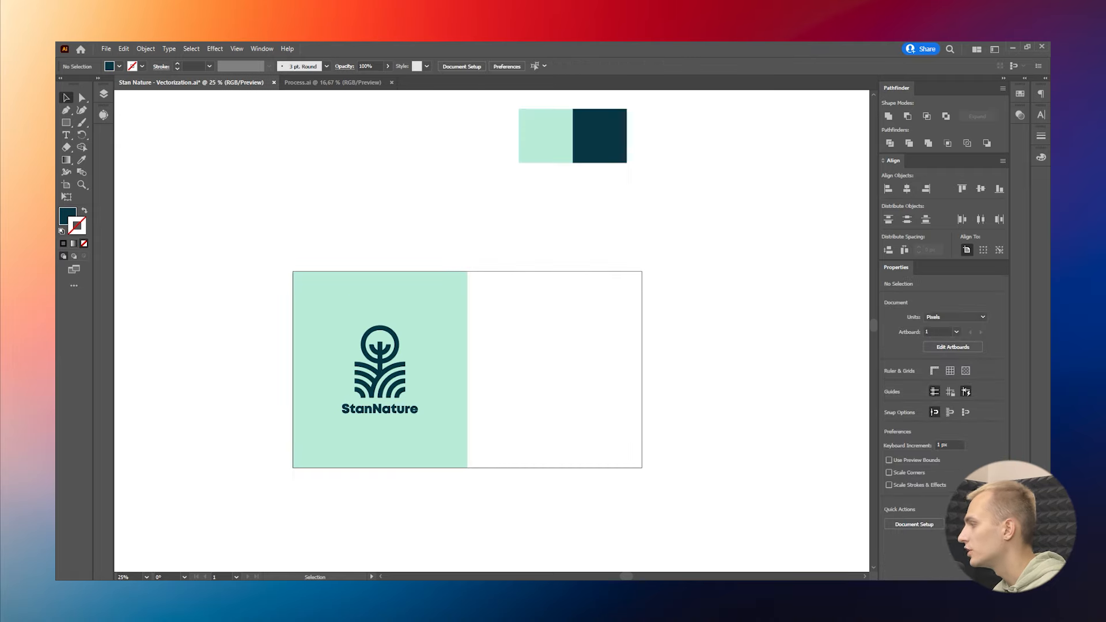
# - Duplicate the logo and its background onto the artboard's empty right half, with the colors inverted to mint on dark teal
pyautogui.moveTo(292, 488); pyautogui.dragTo(523, 256)
pyautogui.scroll(3, 623, 307)
pyautogui.moveTo(462, 307); pyautogui.dragTo(669, 299)
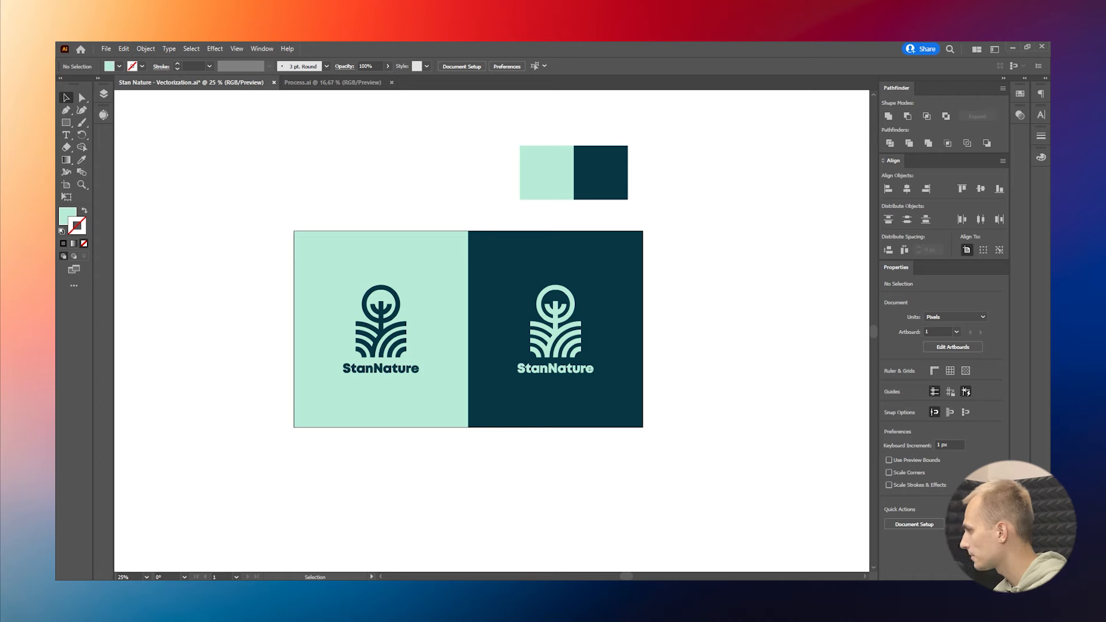
pyautogui.hotkey('ctrl', '0')
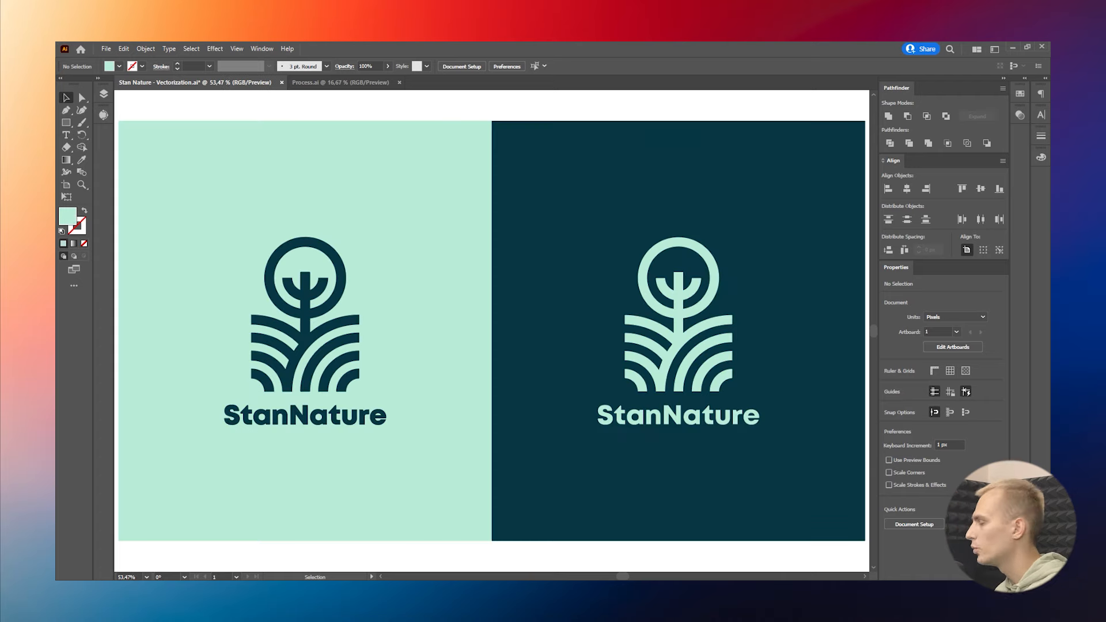